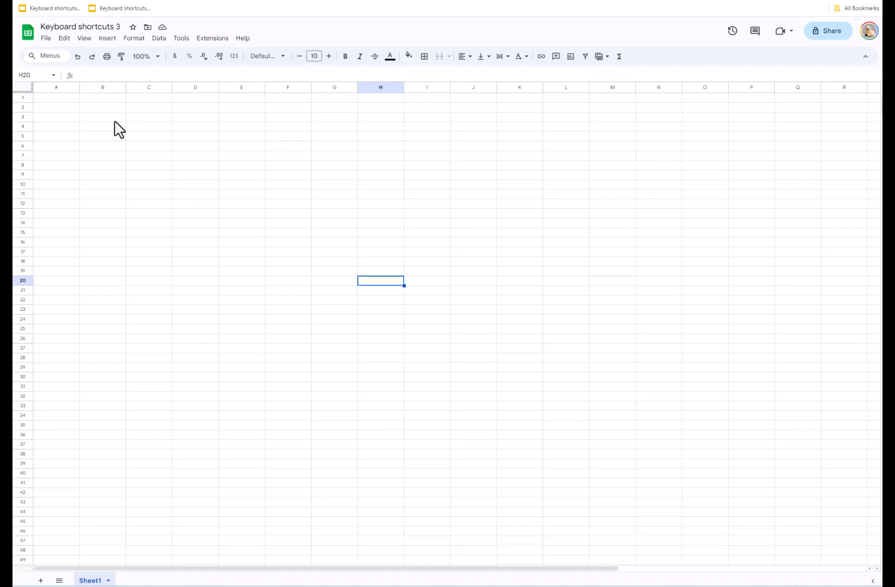
Paste the table with First Name, Age, City and Zip Code columns into the sheet starting at cell B3
click(115, 120)
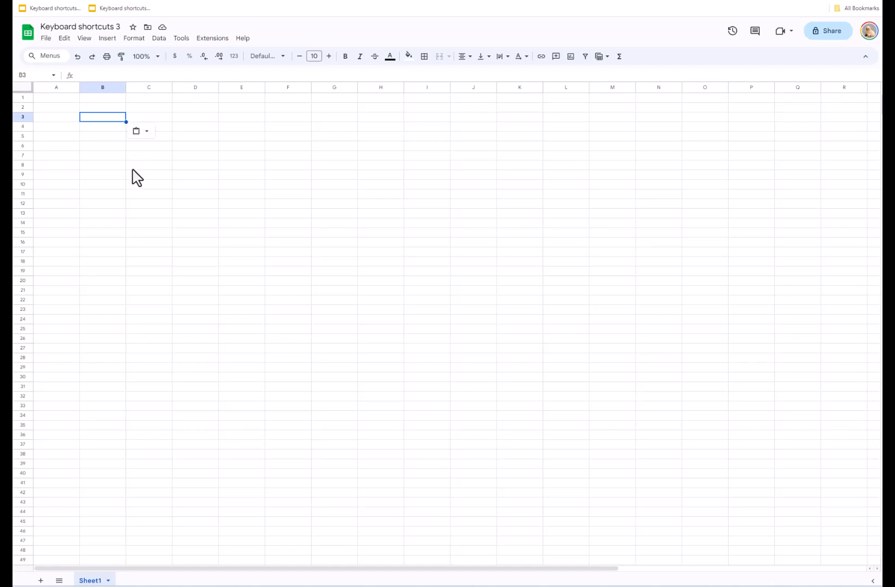
click(106, 135)
click(105, 124)
click(105, 120)
click(334, 165)
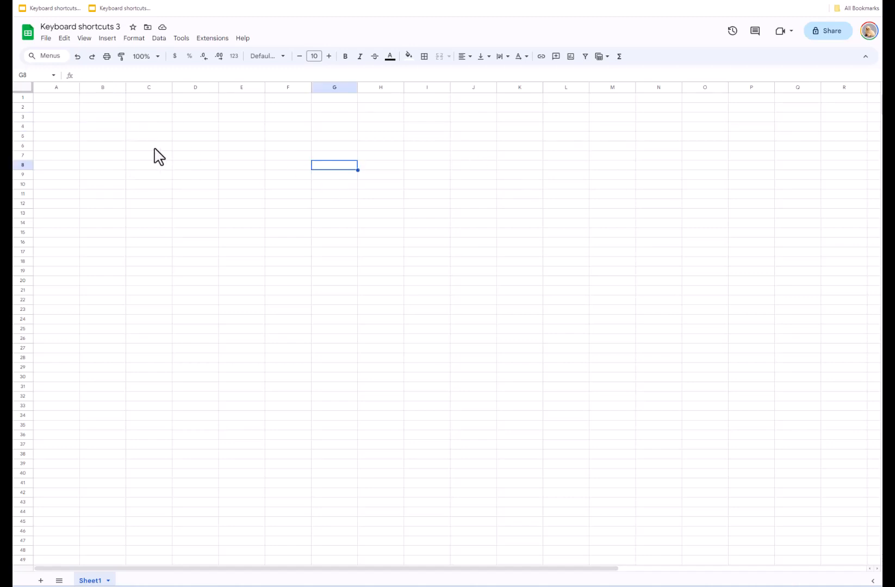
click(115, 120)
text(First Name	Age	City	Zip Code Emily	25	New York	10001 John	30	Los Angeles	90001 Robert	32	Chicago	60601 Olivia	29	Houston	77001 William	27	Phoenix	85001 Sophia	35	Philadelphia 19019 James	40	San Antonio	78201 Liam	45	San Diego	92101 Grace	28	Dallas	75201 Isabella	22	San Jose	95101 Lucas	33	Austin	73301 Mia	26	Jacksonville	32099 Benjamin	31	San Francisco	94101 Ella	38	Indianapolis	46201 Charlotte	24	Seattle	98101 Ethan	42	Denver	80201)
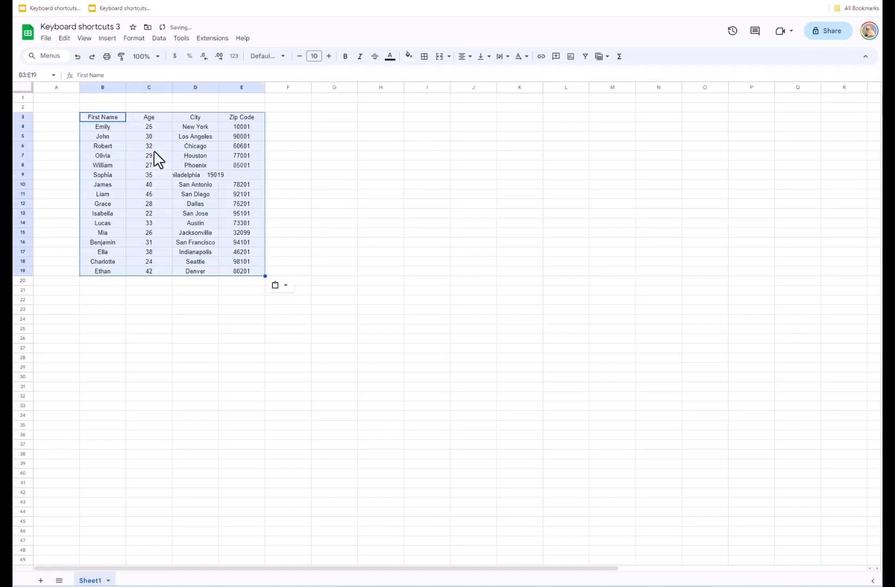
click(308, 215)
Cut the zip code 19019 out of the Philadelphia text in cell D9 and paste it into cell E9
click(180, 176)
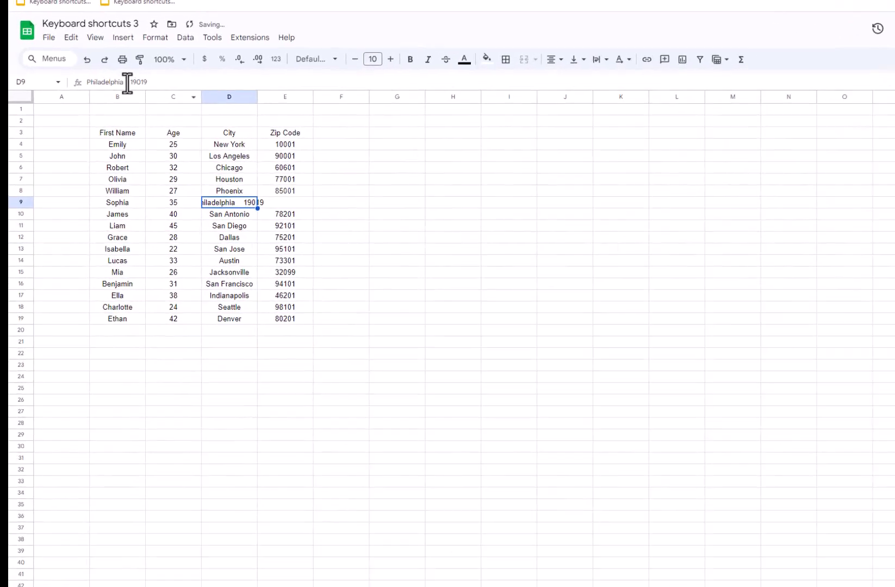
drag(112, 76, 154, 79)
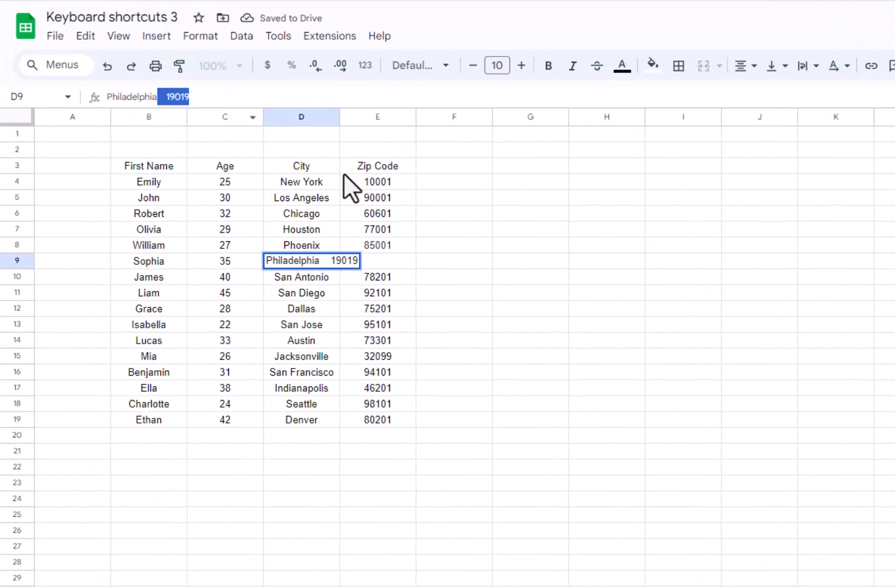
key(ctrl+x)
click(376, 257)
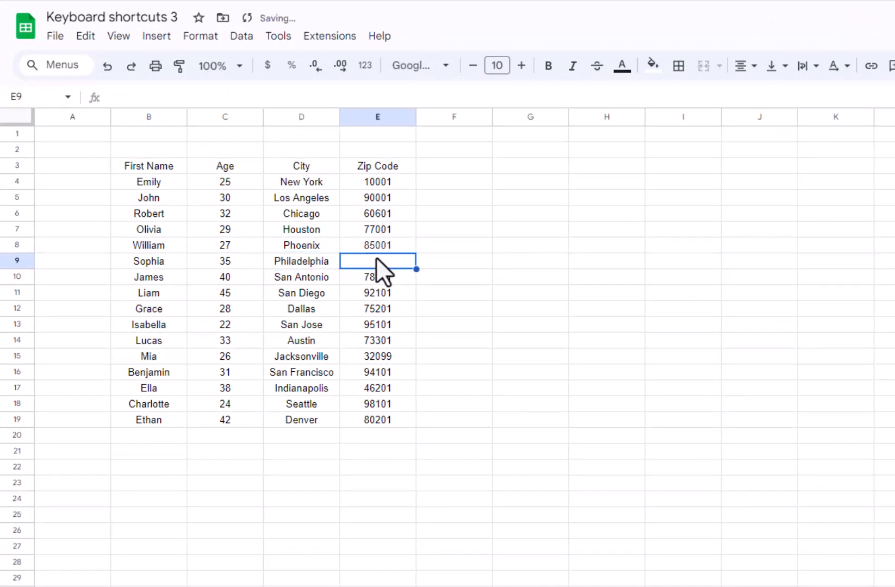
key(ctrl+v)
click(496, 258)
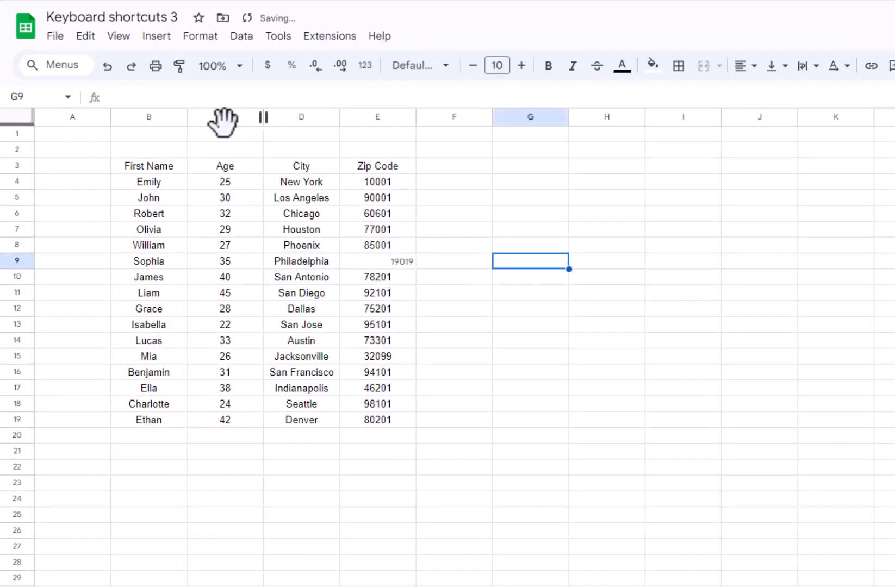
Select all cells of the sheet and clear the selection again
click(22, 118)
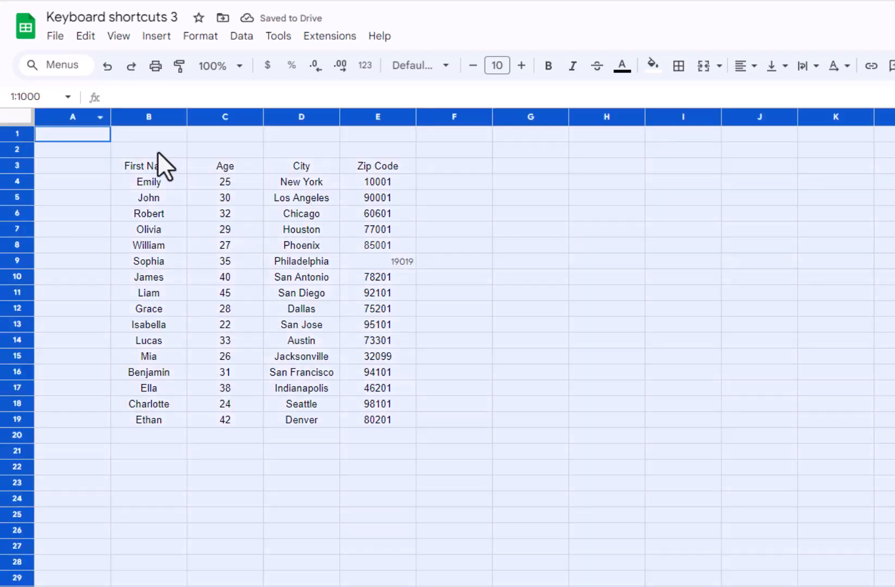
click(215, 215)
click(150, 198)
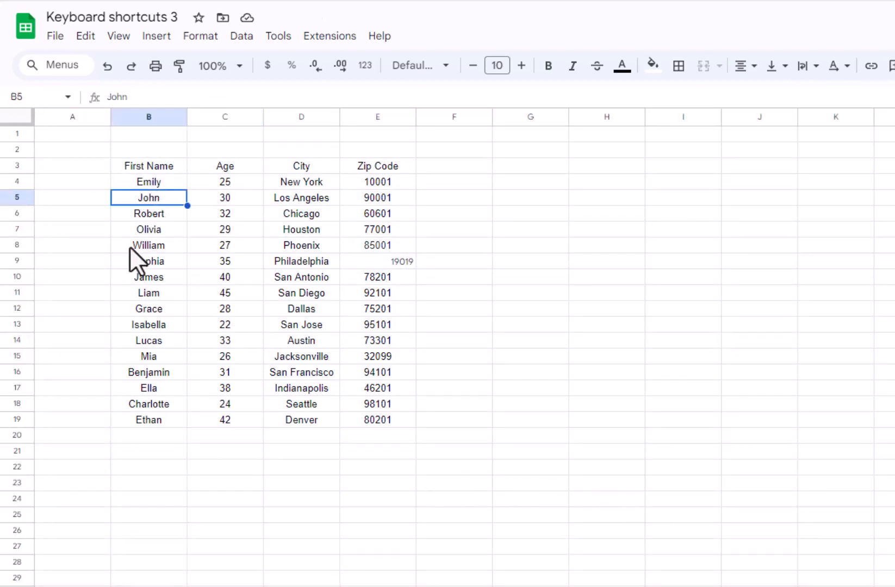
click(16, 116)
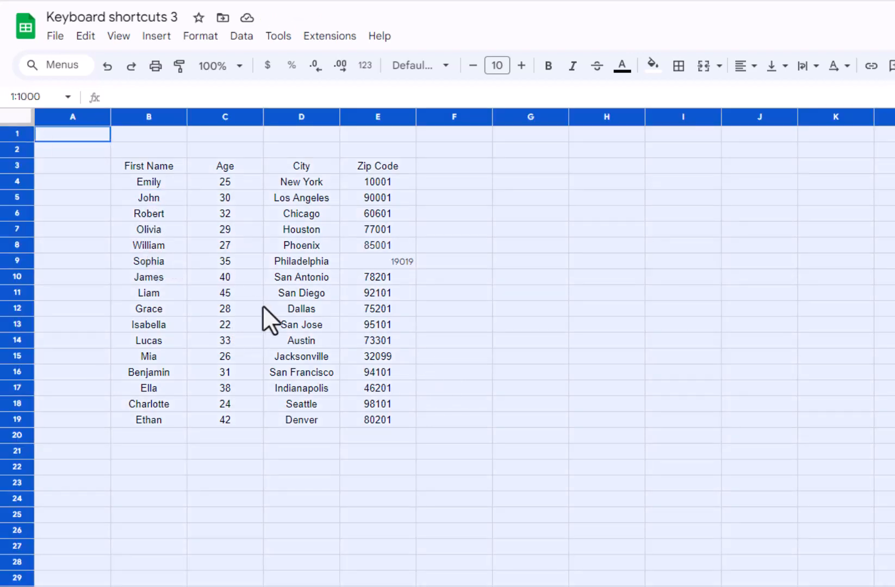
click(509, 450)
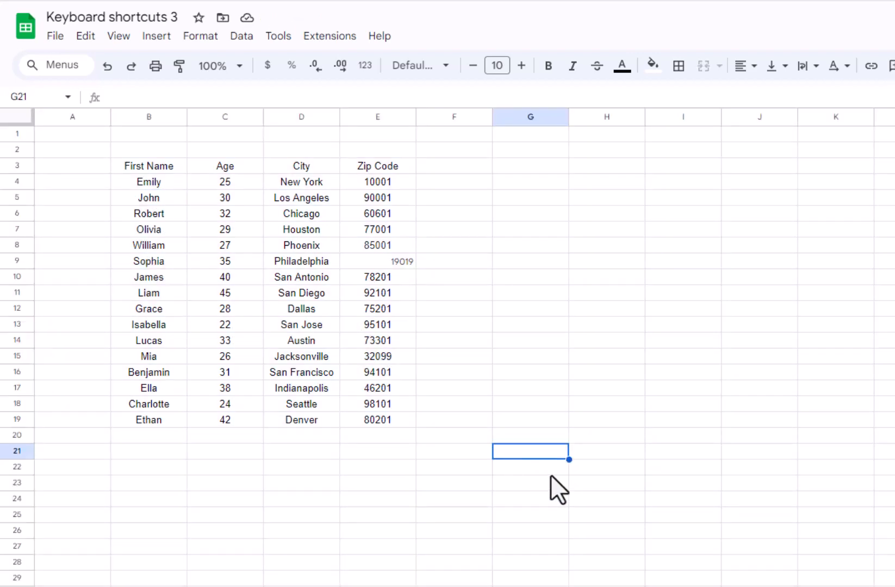
Set the font of the entire sheet to Arial at size 10
key(ctrl+a)
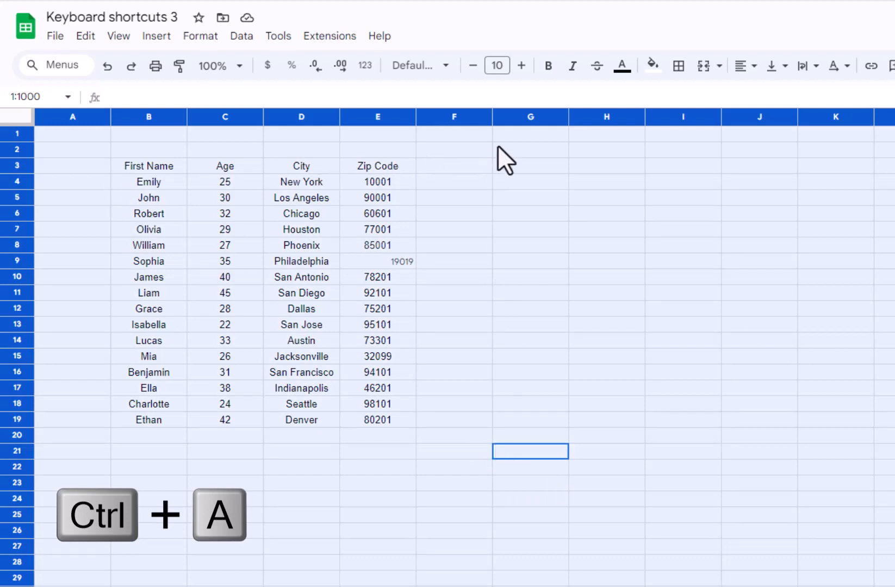
click(497, 66)
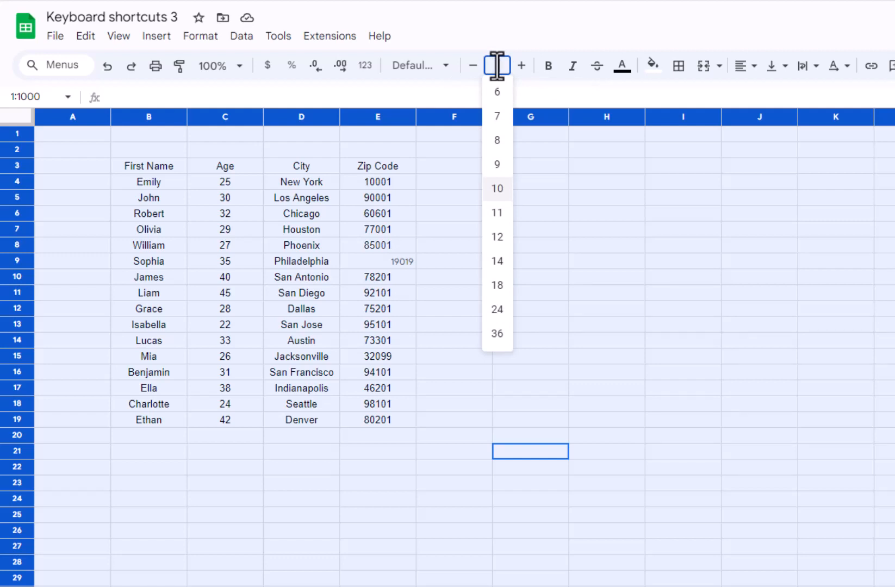
key(Return)
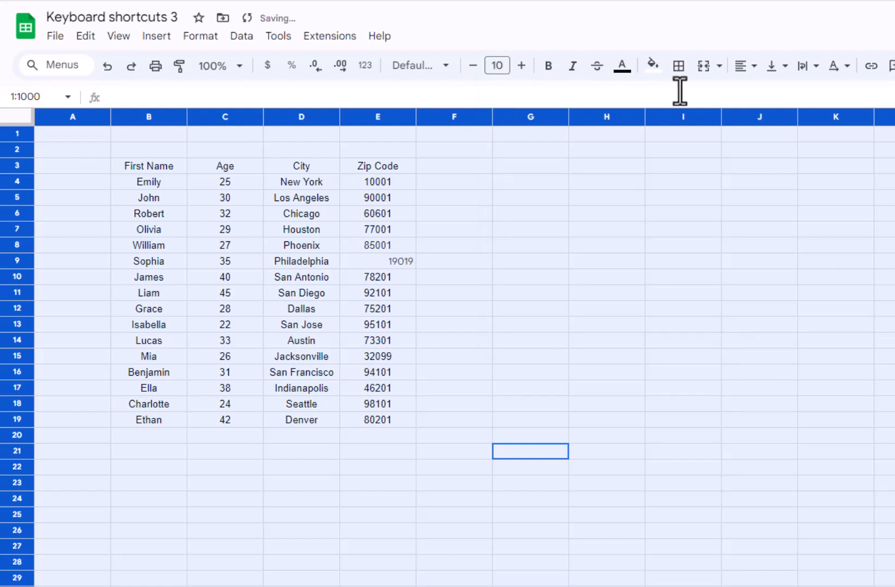
click(452, 70)
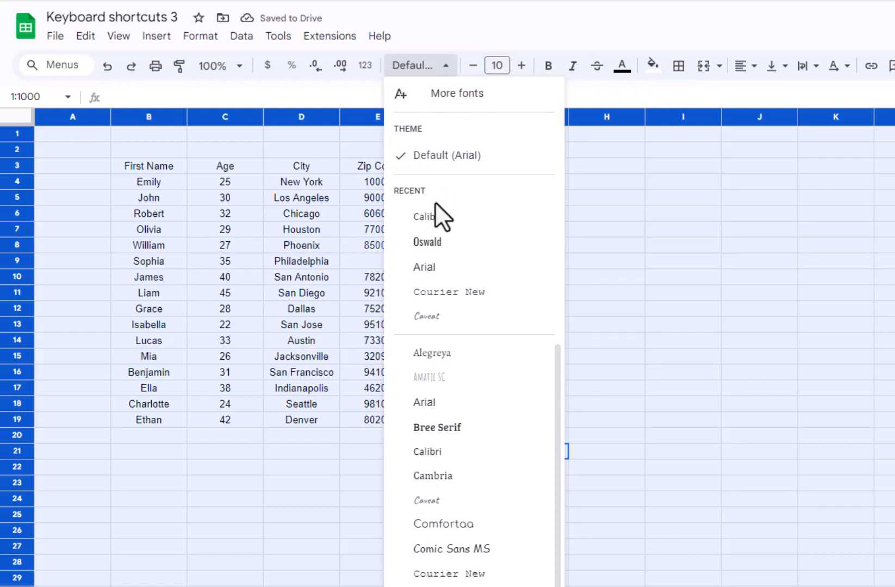
click(426, 156)
click(435, 66)
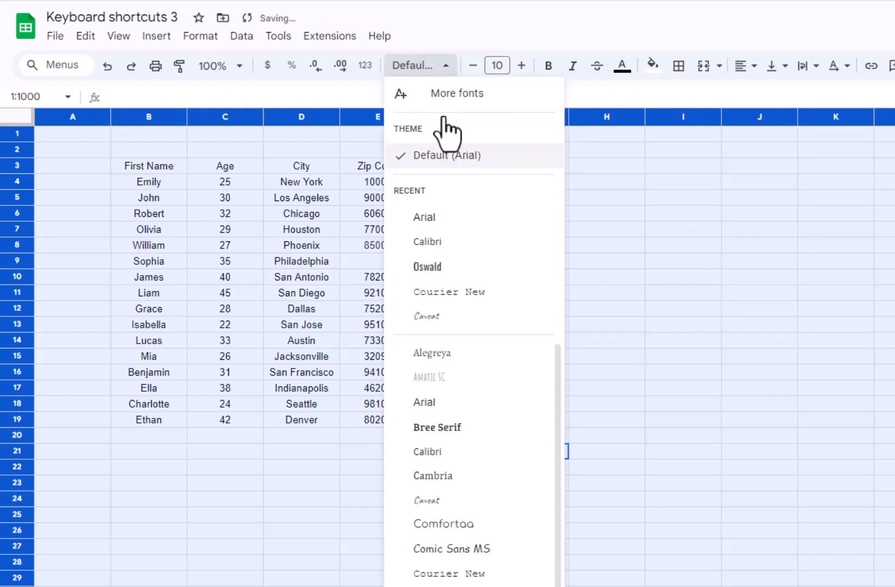
click(448, 226)
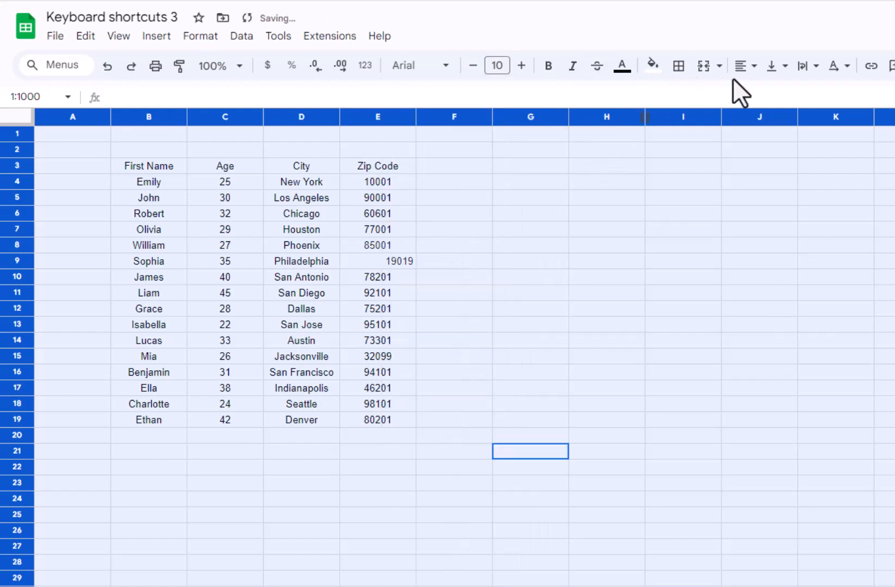
Center the contents of all cells horizontally and deselect the sheet
click(742, 65)
click(770, 94)
drag(580, 294, 525, 293)
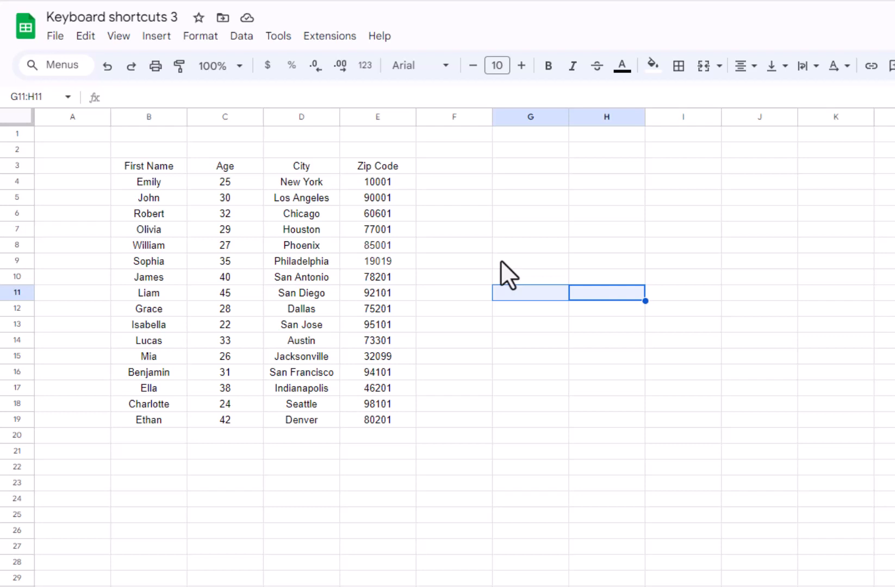
Set the font size of the entire sheet to 24 and undo that change
key(ctrl+a)
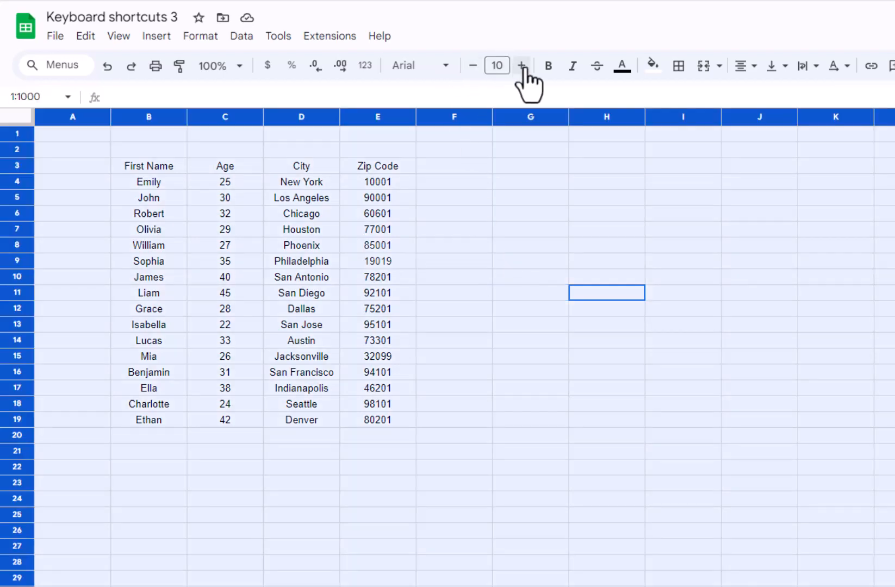
click(496, 65)
click(495, 309)
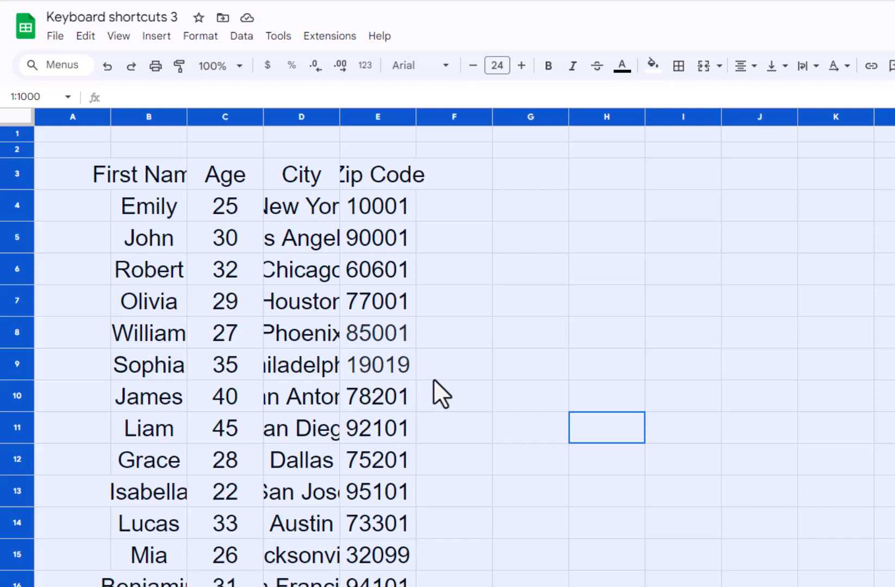
key(ctrl+z)
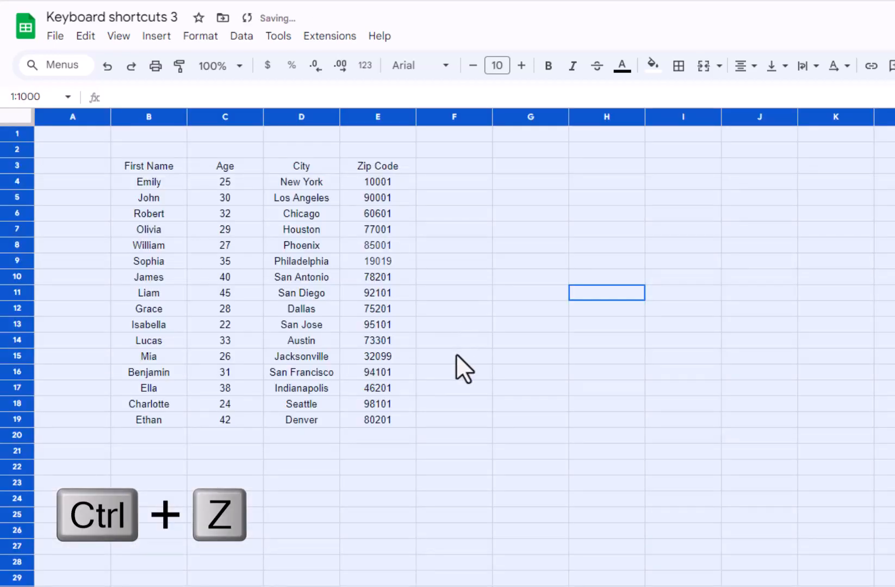
click(459, 265)
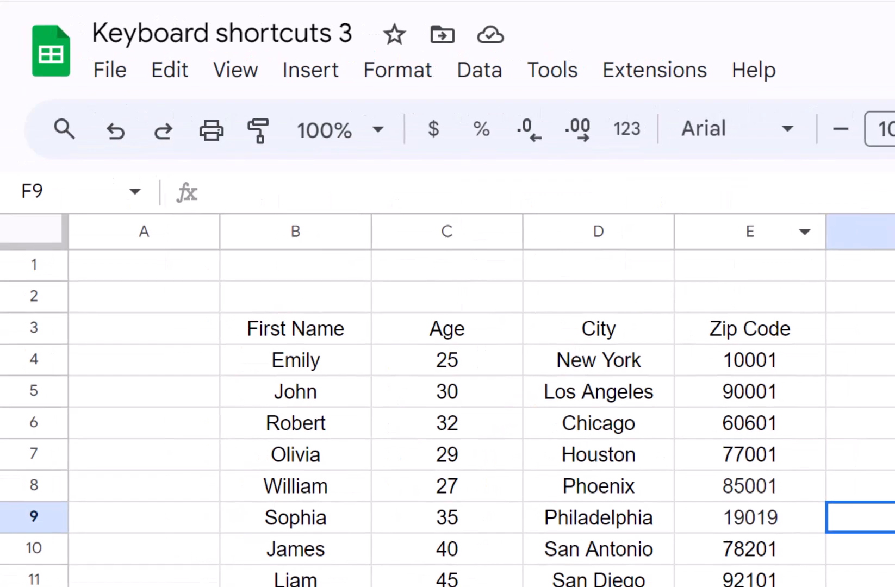
Zoom the browser page out to 150% and enlarge it again, keeping the table in view
key(ctrl+minus)
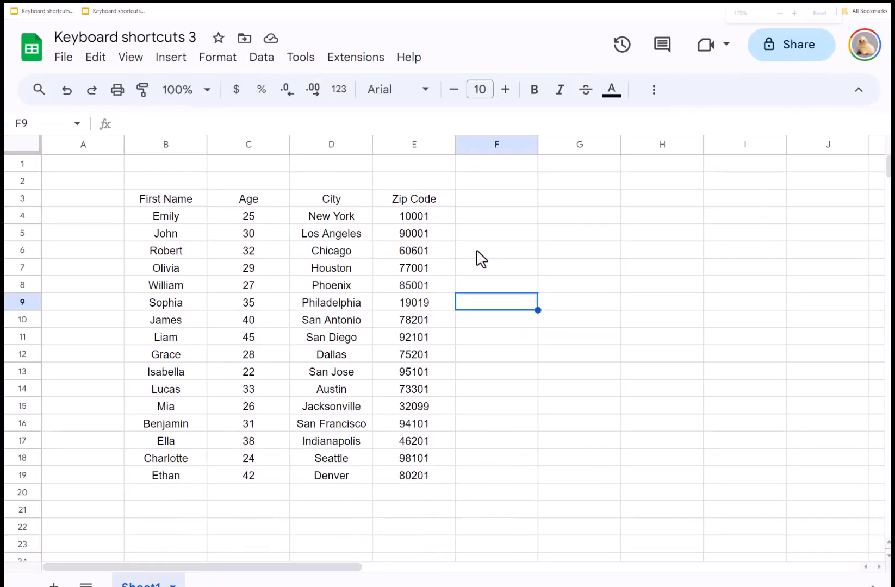
key(ctrl+minus)
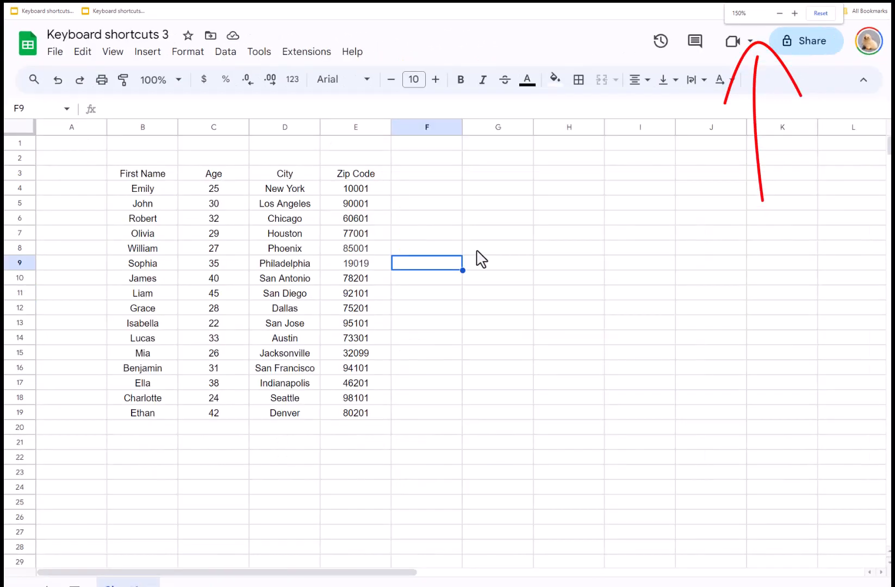
key(ctrl+plus)
key(ctrl+plus)
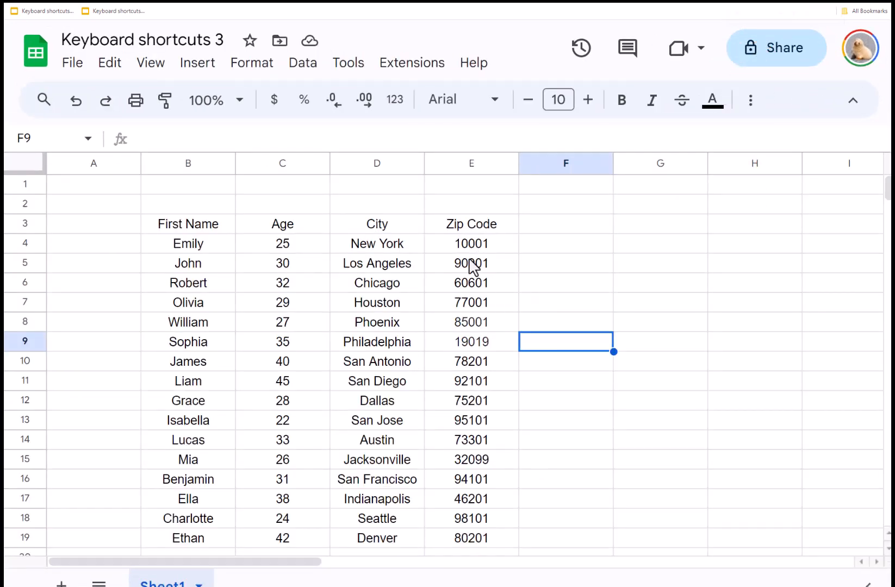
click(888, 207)
scroll(888, 207, up, 5)
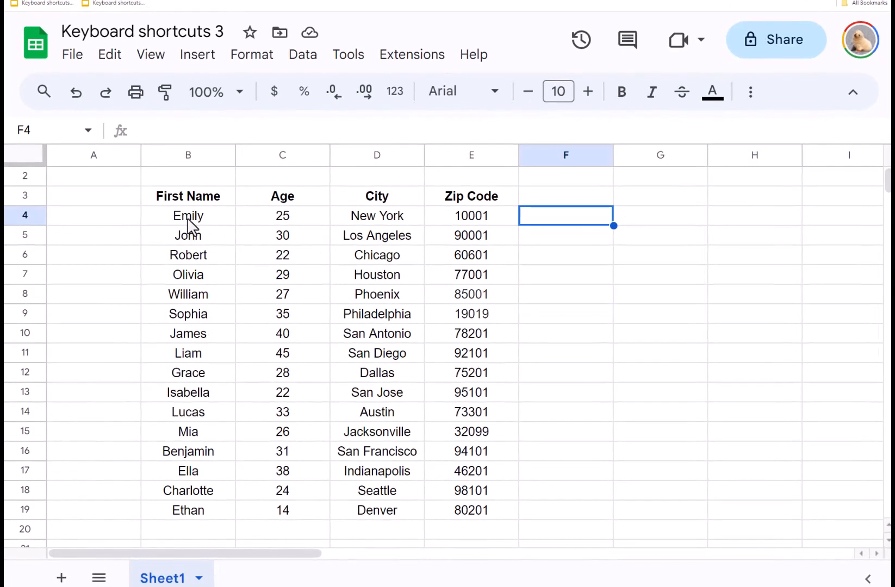
Fill the first data row, B4:E4, with light yellow
drag(186, 219, 457, 226)
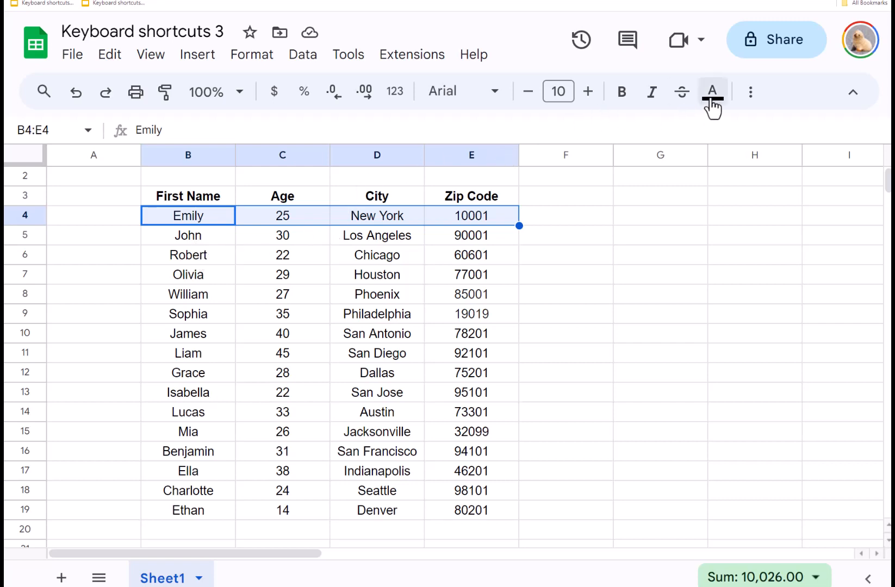
click(749, 93)
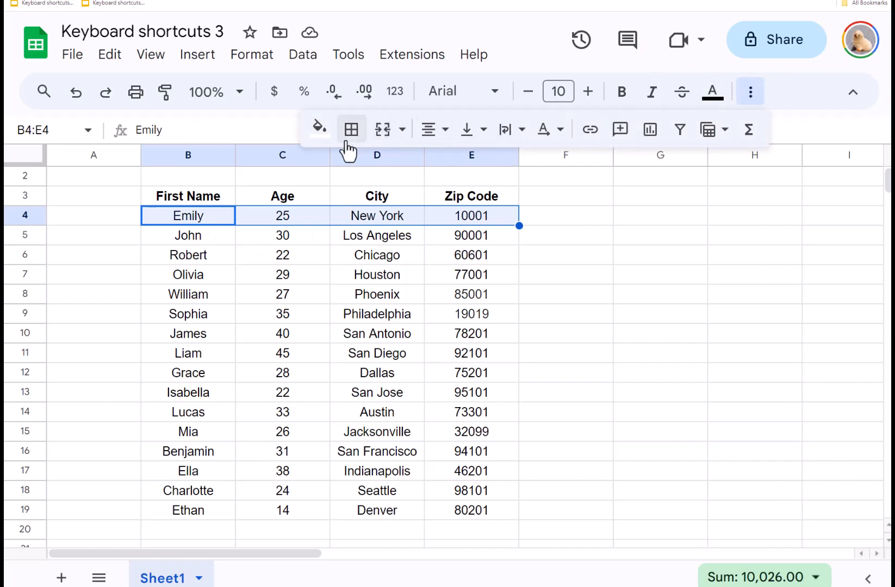
click(320, 130)
click(385, 237)
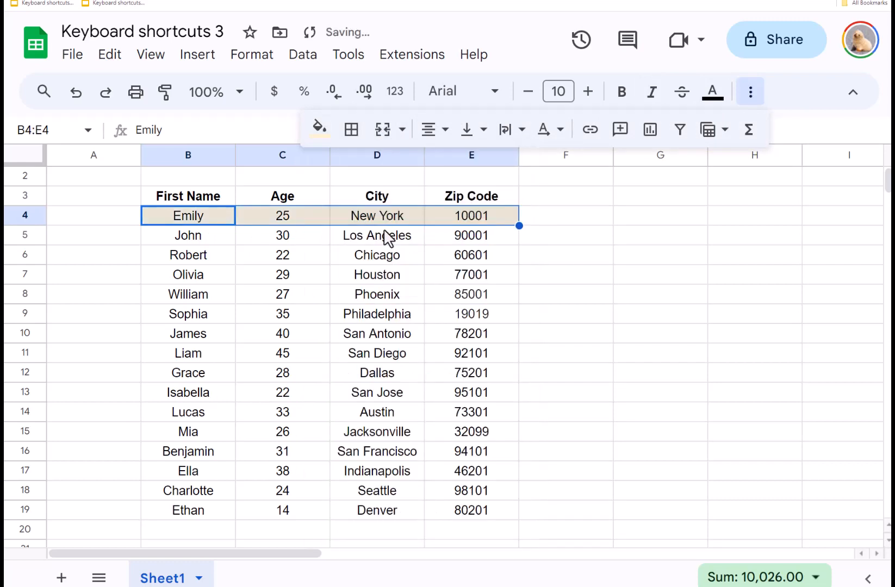
click(383, 256)
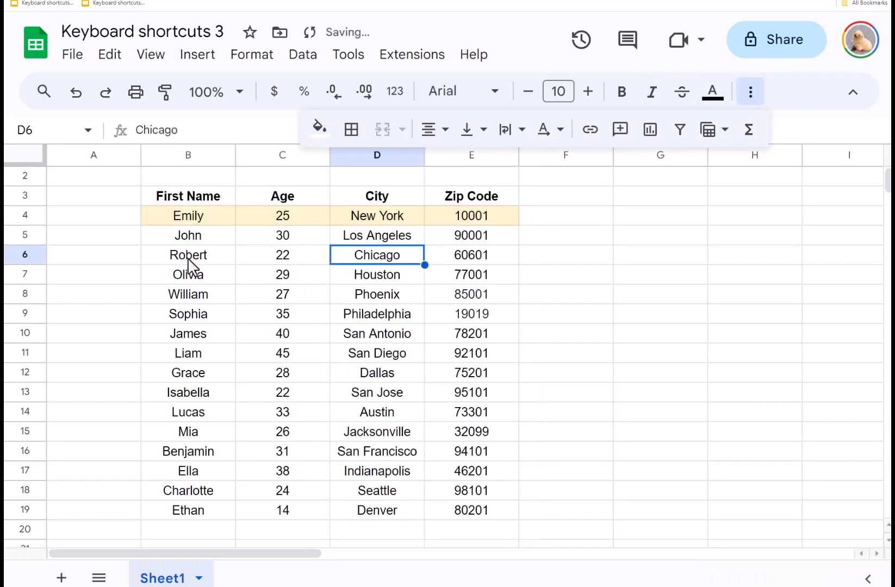
Repeat the light yellow fill on the alternate rows B6:E6, B8:E8, B10:E10 and B12:E12
drag(190, 258, 438, 266)
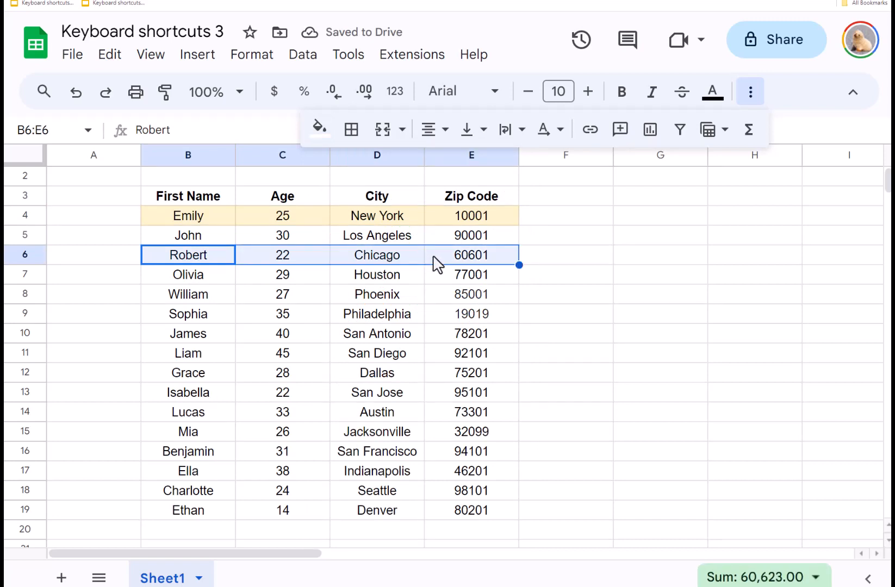
key(F4)
click(229, 298)
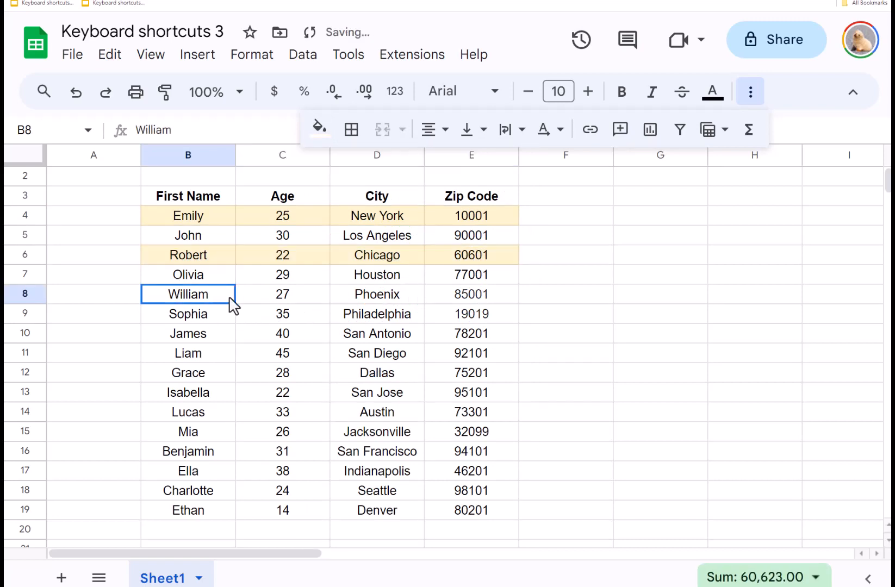
drag(231, 299, 441, 302)
key(ctrl+y)
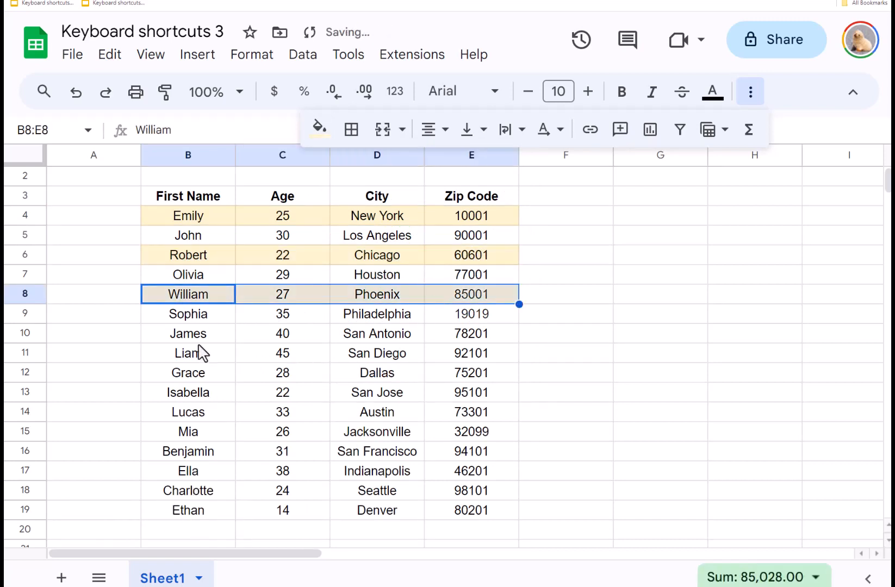
drag(202, 336, 439, 345)
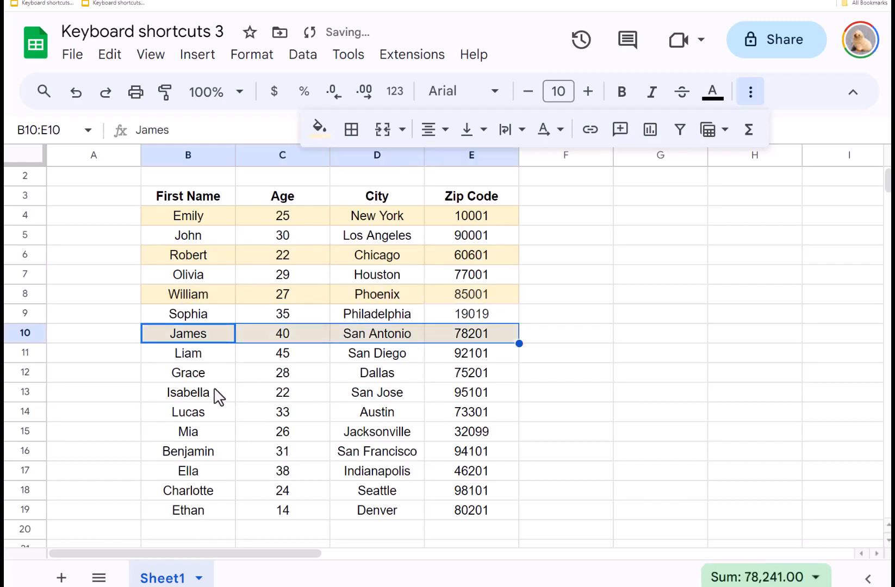
key(ctrl+y)
drag(210, 375, 443, 387)
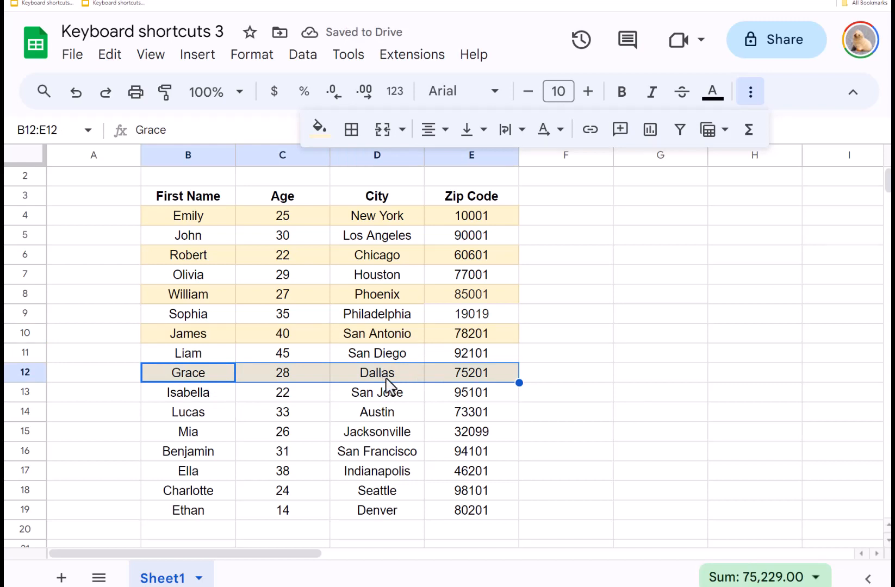
Undo the light yellow fills on the five alternate rows, B12:E12 back through B4:E4
key(ctrl+z)
key(ctrl+z)
key(ctrl+z)
key(ctrl+z)
key(ctrl+z)
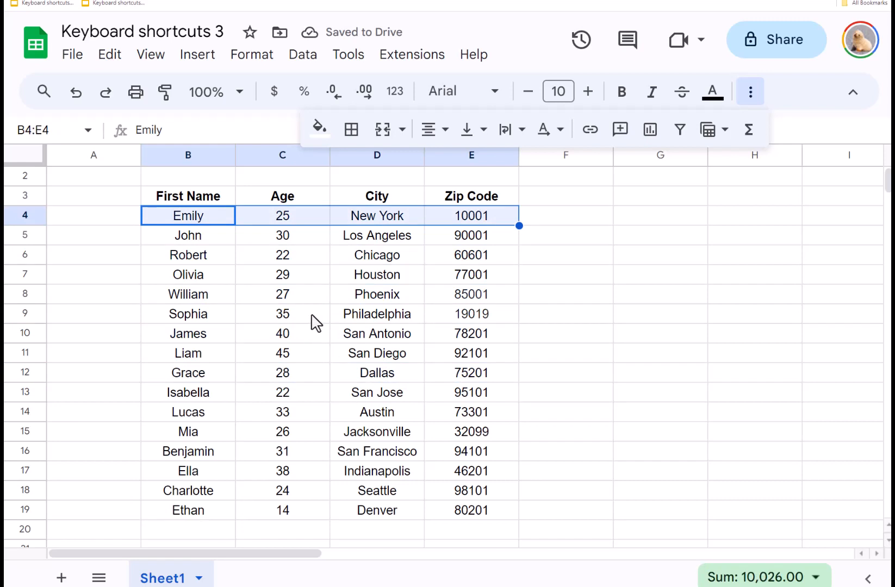
Redo the light yellow fills on B4:E4, B6:E6, B8:E8 and B10:E10, and deselect the row
key(ctrl+y)
key(ctrl+y)
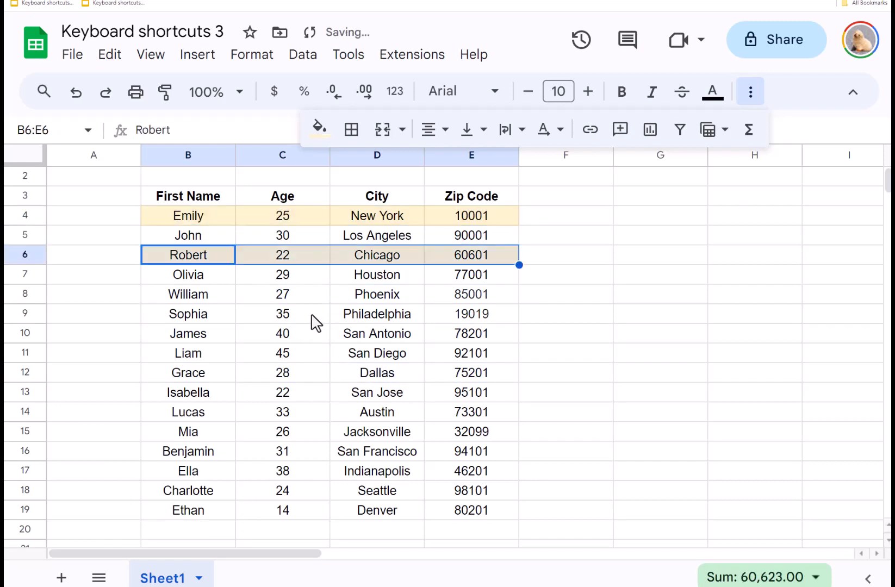
key(ctrl+y)
key(ctrl+y)
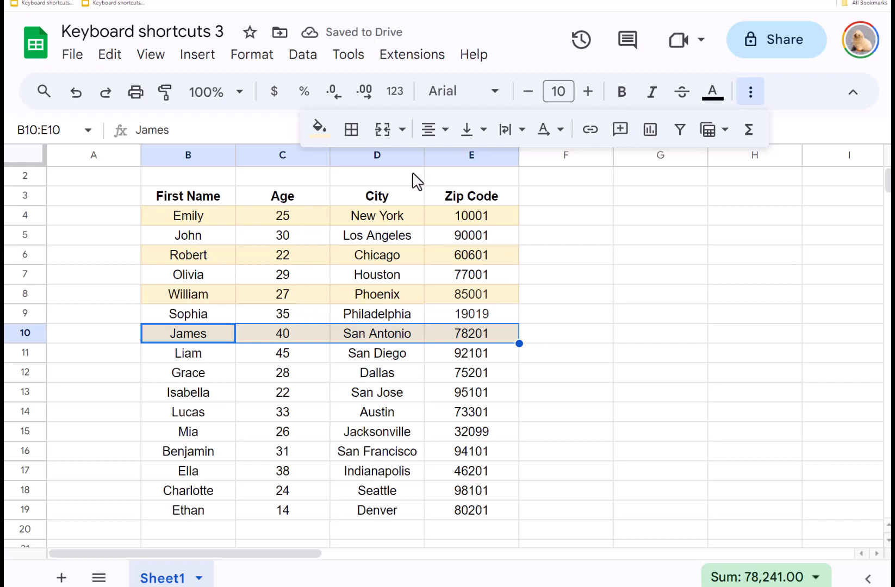
click(493, 231)
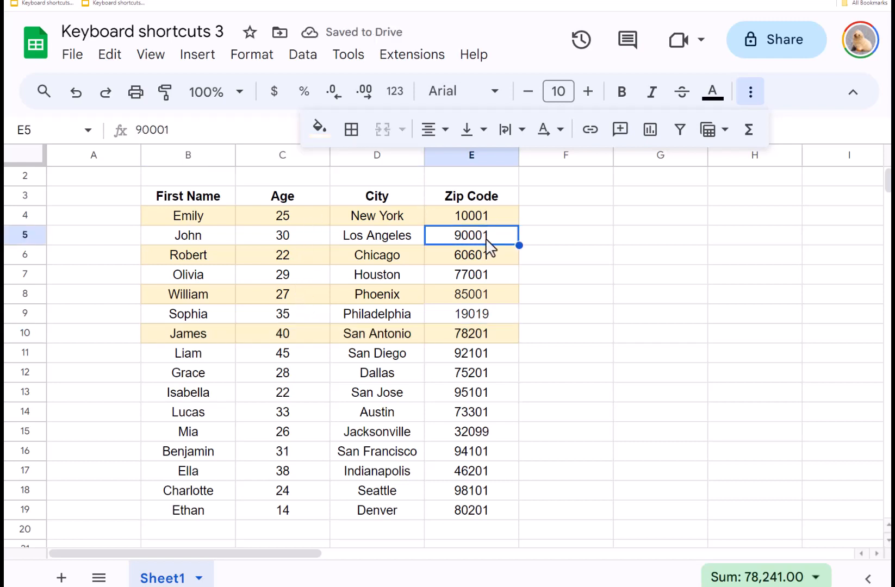
Make cell B12 bold, and switch bold on, off and on again for C12:E12
click(206, 375)
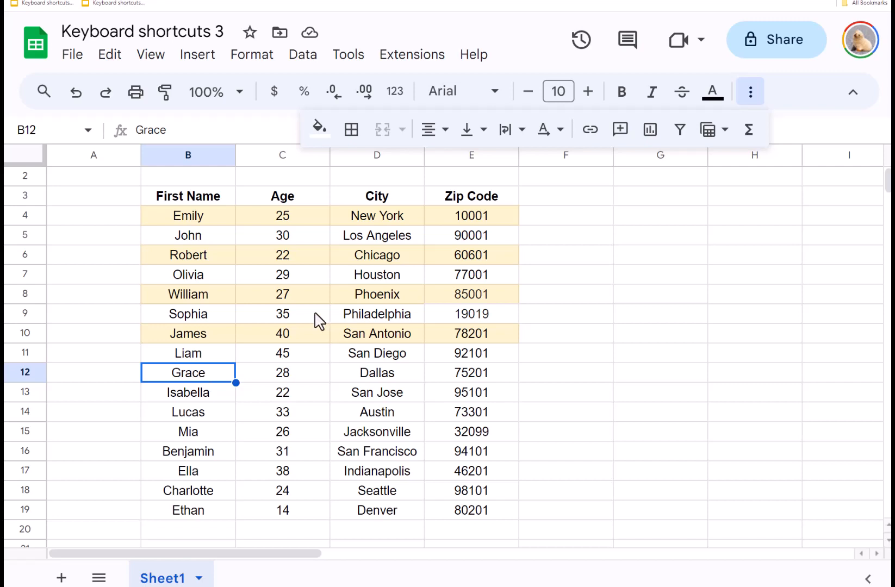
key(ctrl+b)
click(216, 418)
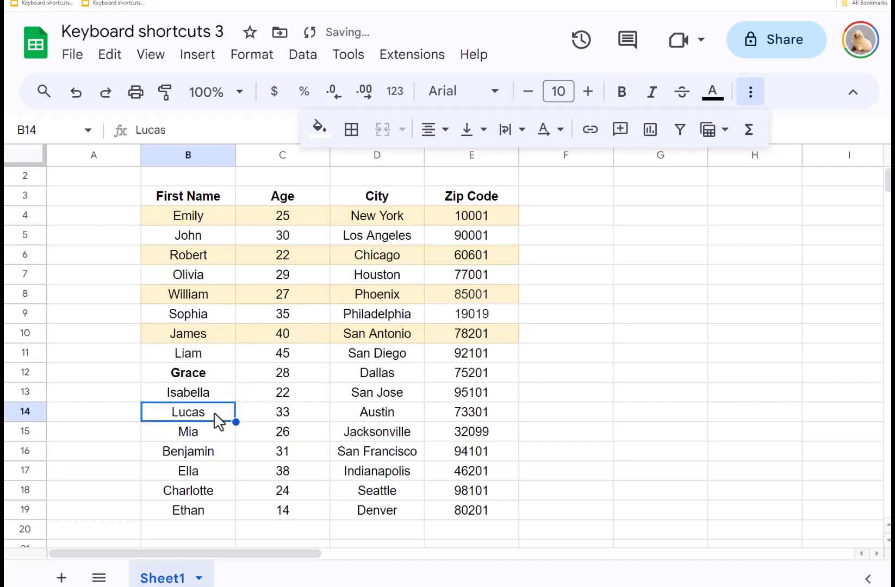
drag(266, 380, 459, 383)
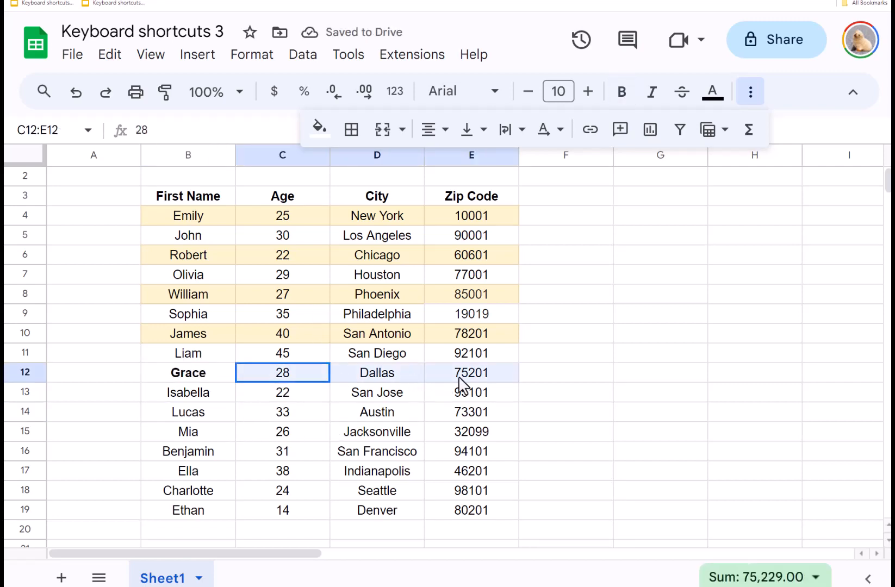
key(ctrl+b)
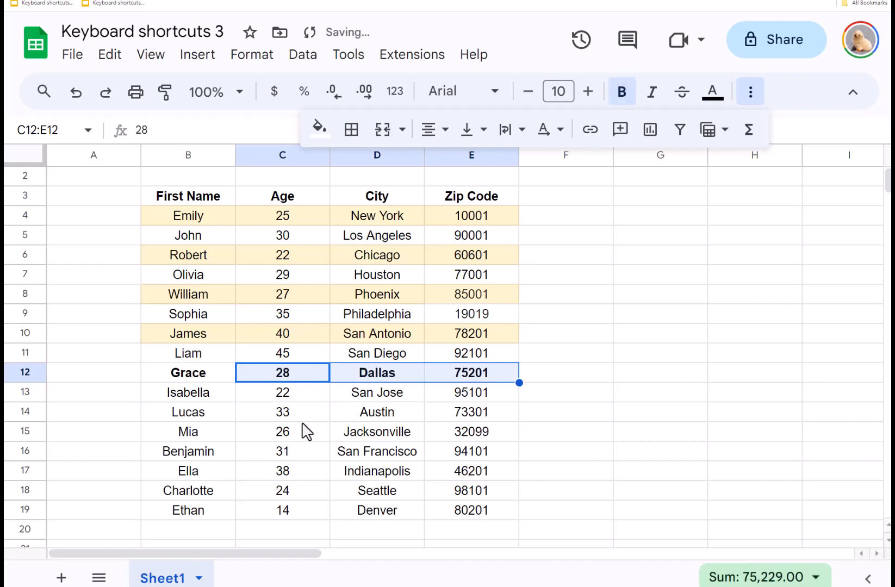
key(ctrl+b)
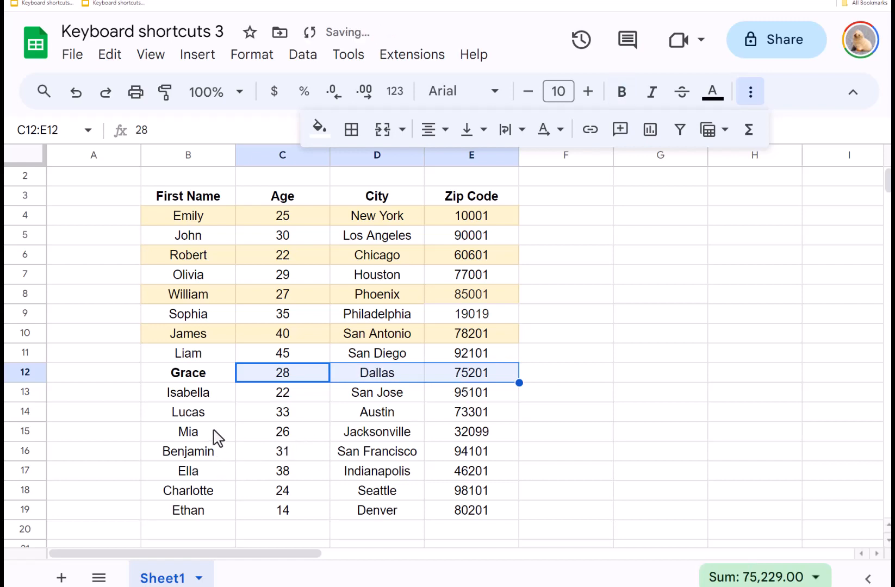
key(ctrl+b)
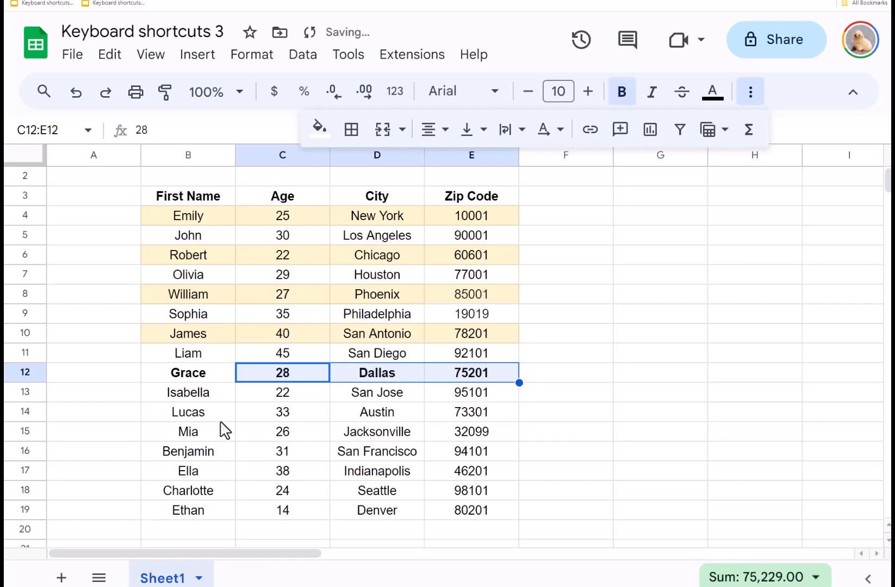
Remove the bold from the whole row B12:E12 and apply it again in one go
drag(193, 413, 444, 416)
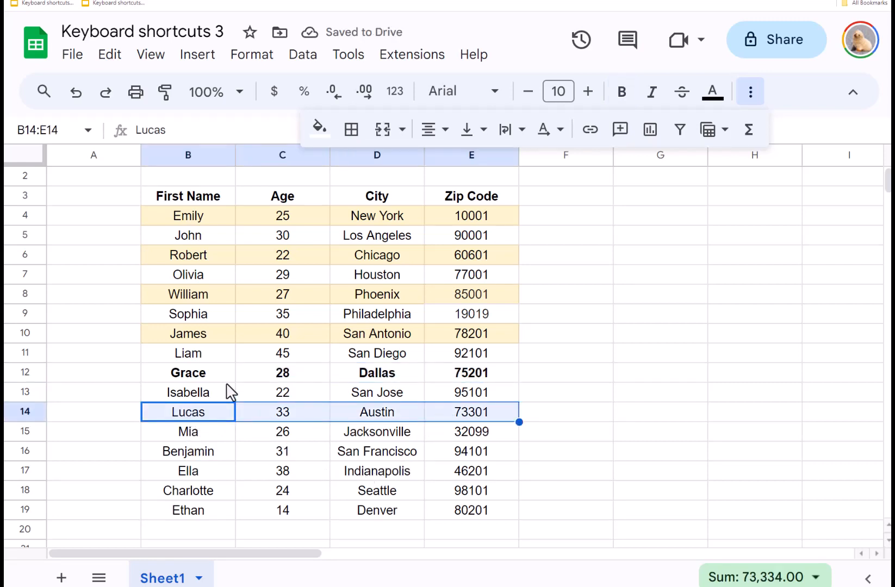
drag(218, 375, 471, 383)
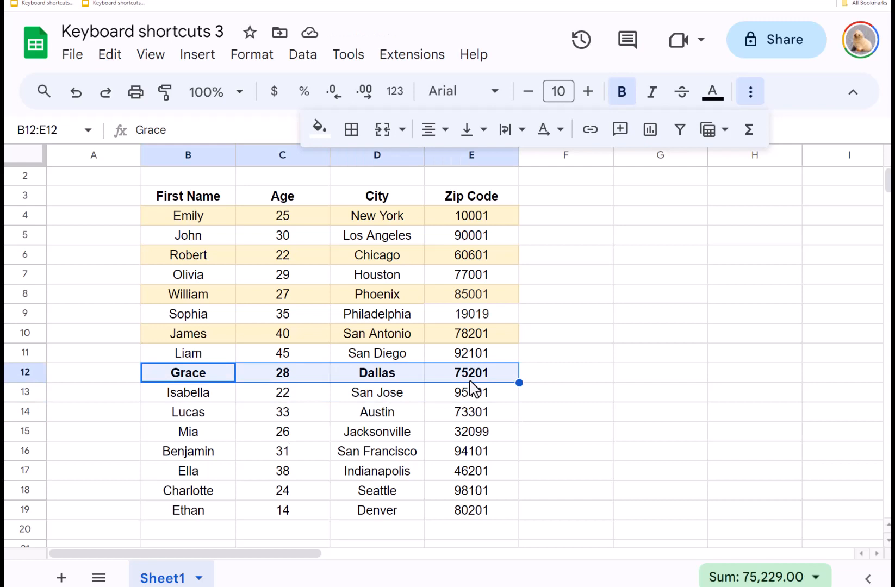
key(ctrl+b)
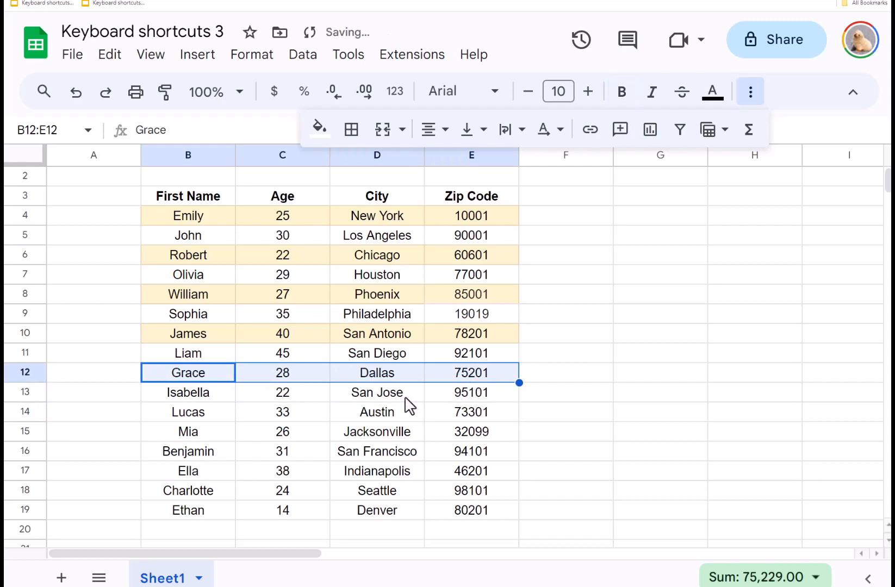
key(ctrl+b)
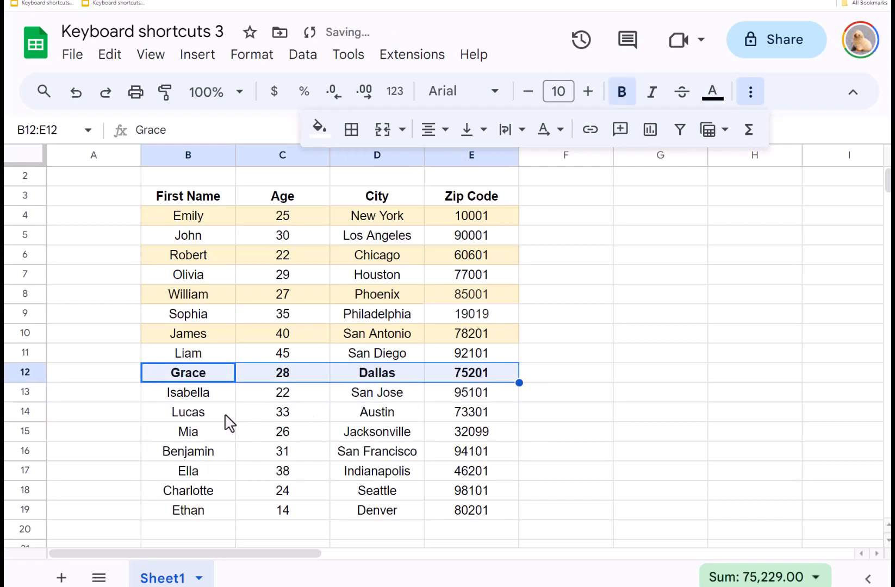
Repeat the bold formatting on the alternate rows B14:E14, B16:E16 and B18:E18
drag(226, 416, 435, 416)
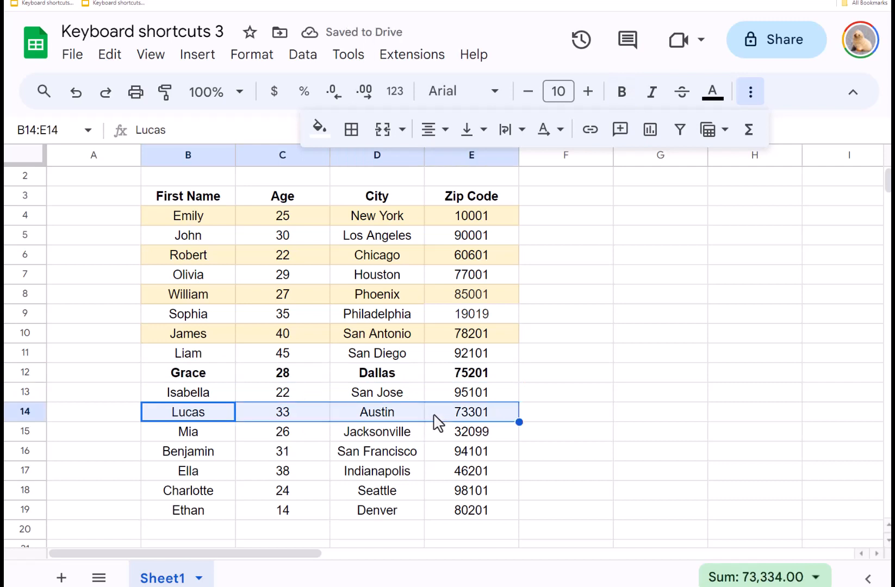
key(ctrl+y)
drag(231, 455, 341, 457)
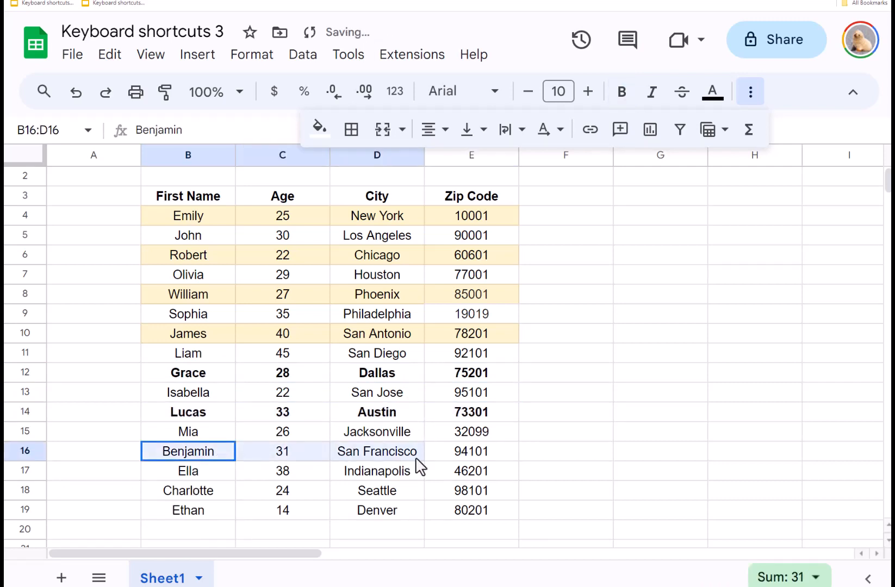
drag(420, 467, 435, 463)
key(ctrl+y)
drag(210, 499, 461, 495)
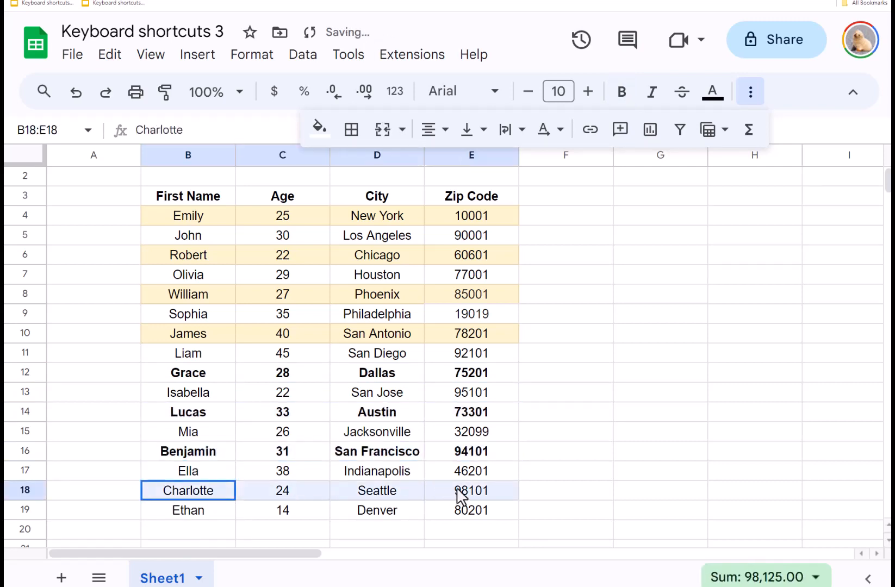
key(ctrl+y)
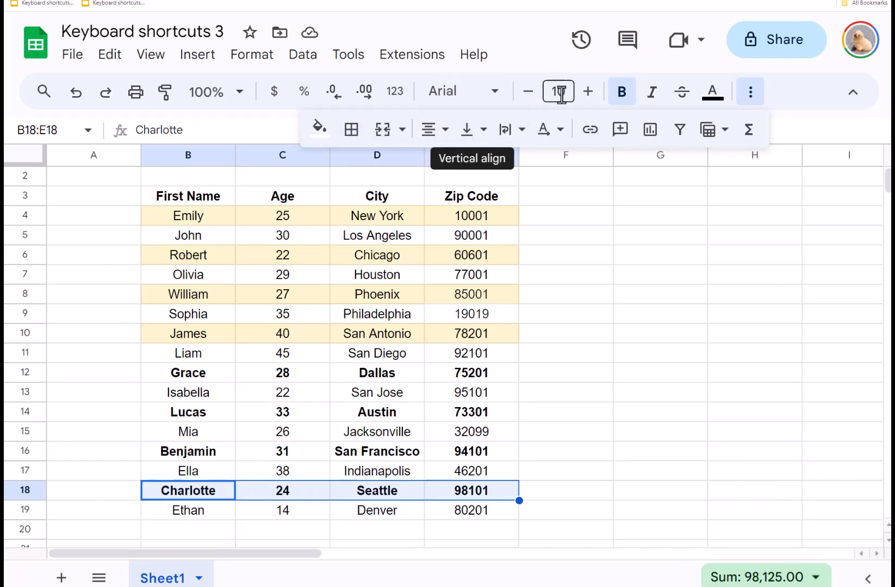
Italicize the last two table rows, B18:E18 and B19:E19
key(ctrl+i)
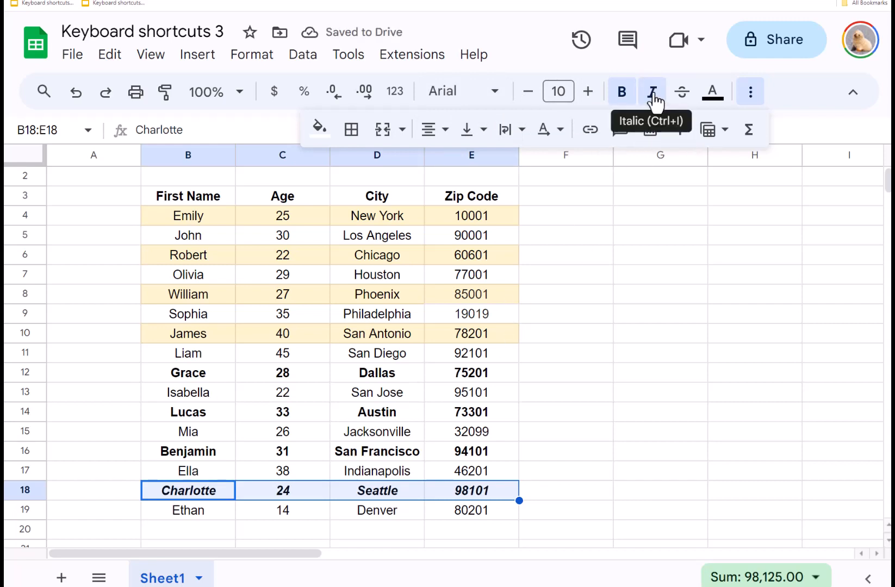
drag(197, 513, 442, 522)
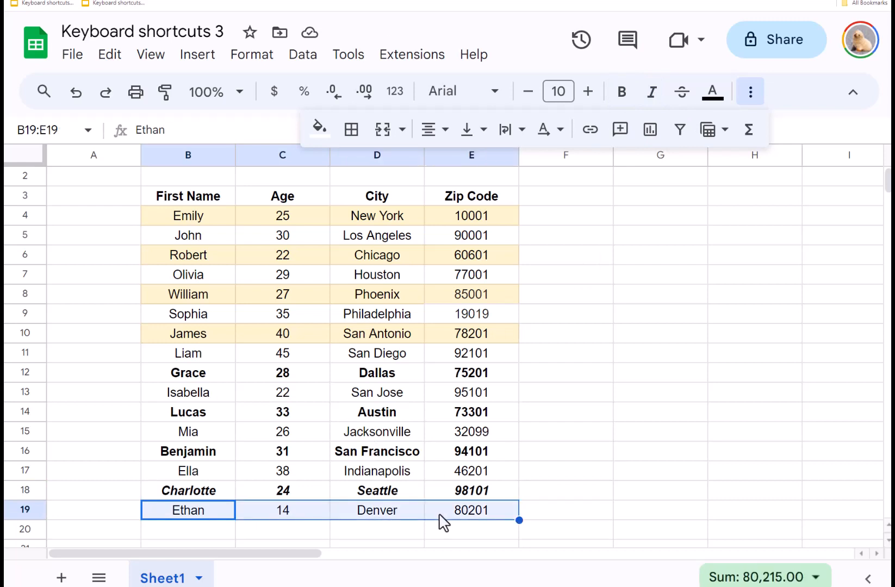
key(ctrl+i)
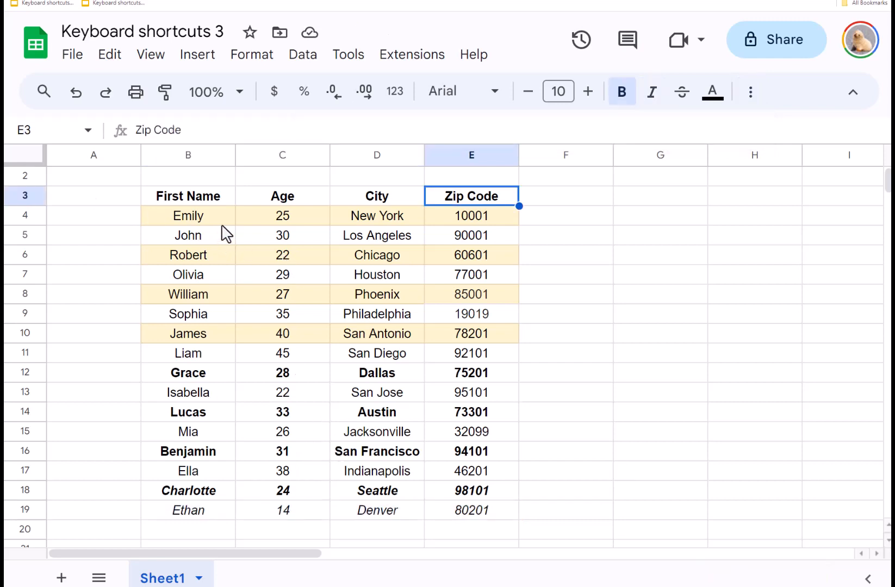
click(214, 219)
mouse_move(215, 218)
mouse_down()
mouse_move(329, 294)
mouse_move(401, 365)
mouse_move(232, 274)
mouse_move(212, 236)
mouse_move(223, 235)
mouse_up()
click(281, 243)
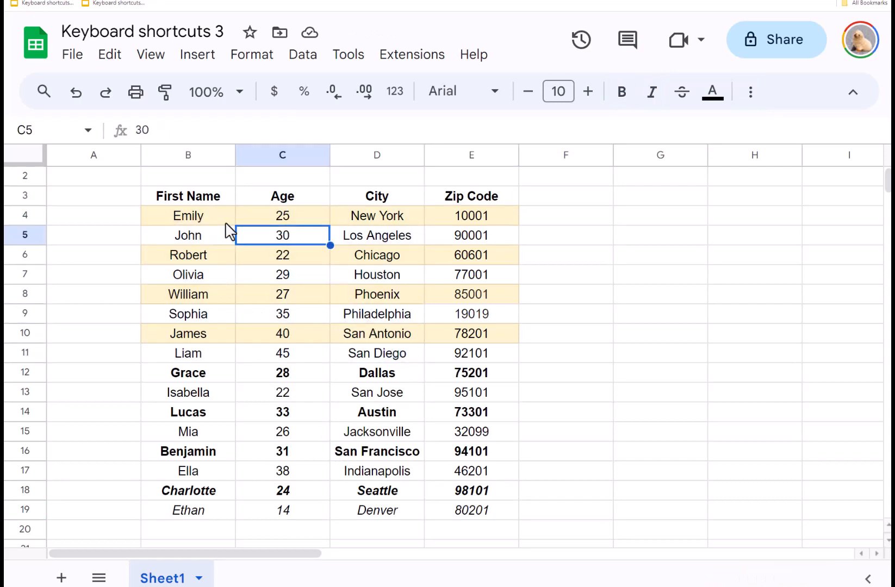
Extend the selection from B4 cell by cell to E19 and remove the fill color from that range
click(225, 221)
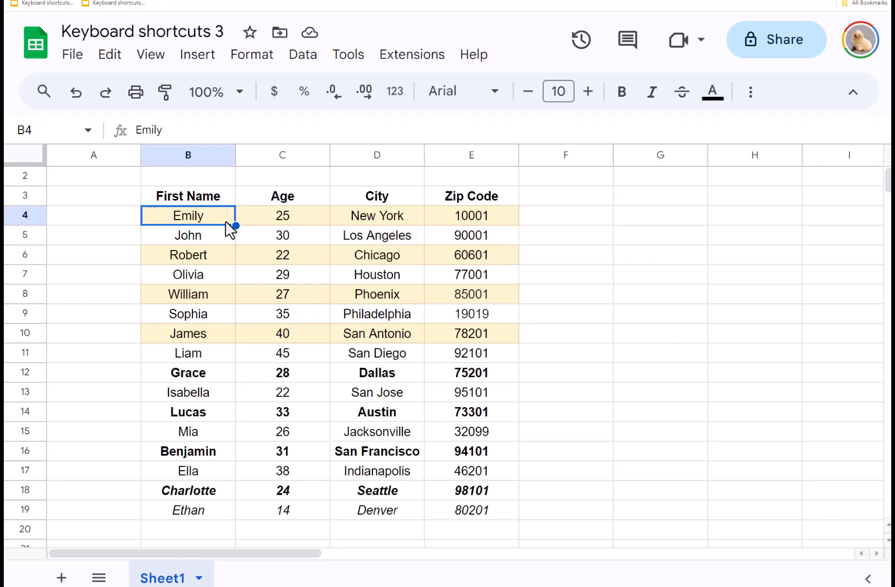
key(shift+Right)
key(shift+Right)
key(shift+Right)
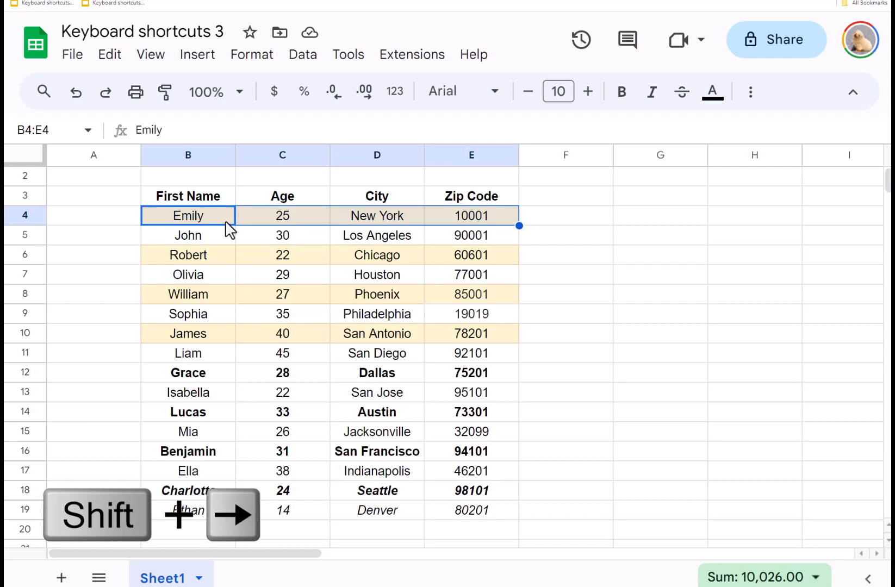
key(shift+Down)
key(shift+Down)
key(shift+Down)
key(shift+Down)
key(shift+Down)
key(shift+Down)
key(shift+Down)
key(shift+Down)
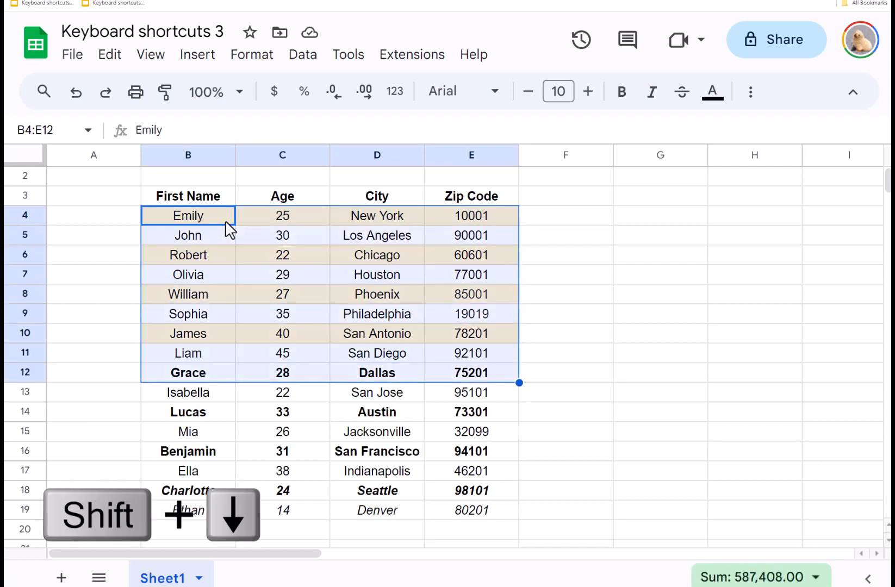
key(shift+Down)
key(shift+Down)
key(shift+Down)
key(shift+Down)
key(shift+Down)
key(shift+Down)
key(shift+Down)
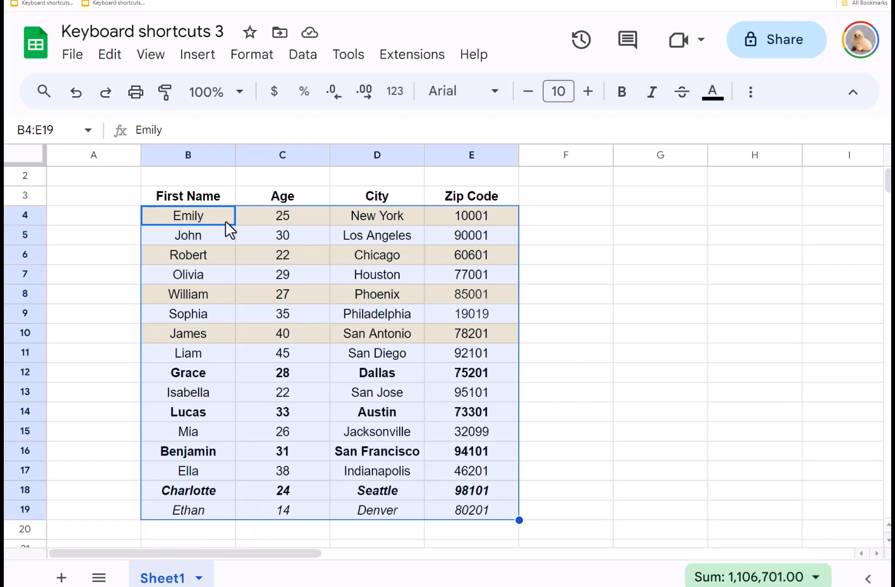
click(748, 103)
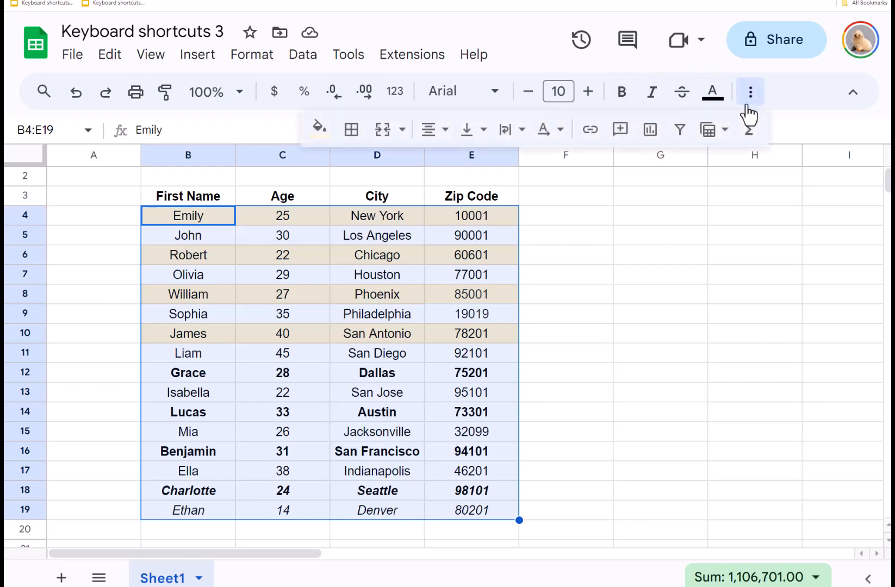
click(321, 129)
click(372, 172)
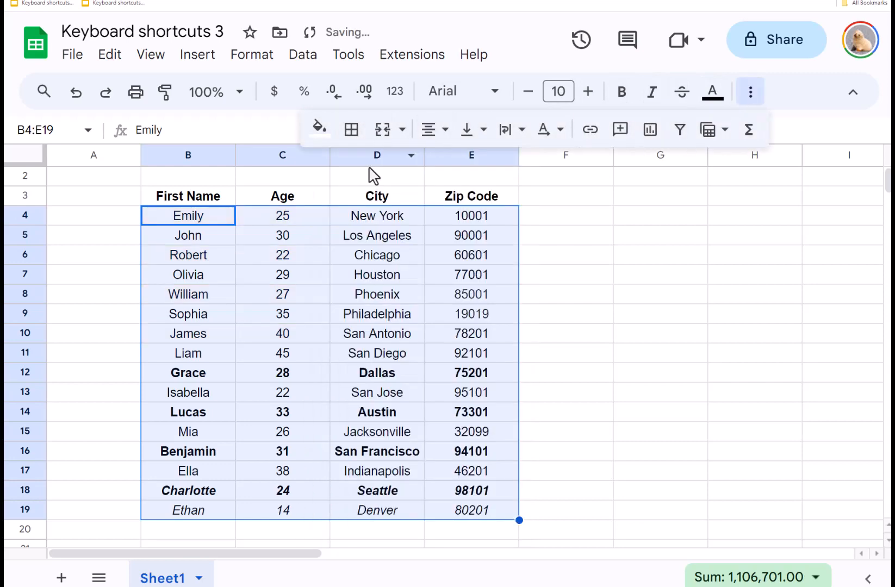
Remove the bold formatting from all data rows in B4:E19
click(618, 101)
click(617, 100)
click(511, 375)
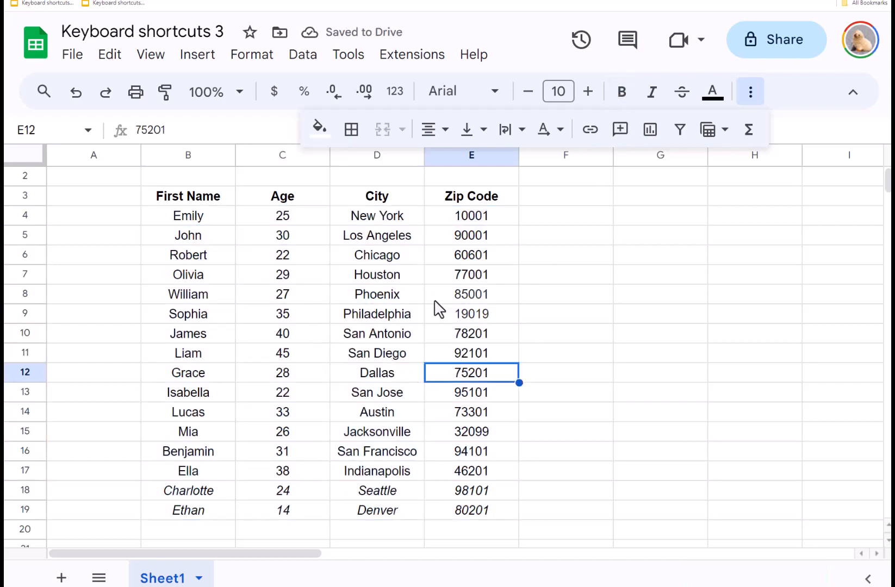
Search the sheet for the first name in cell B5 and close the search
click(568, 275)
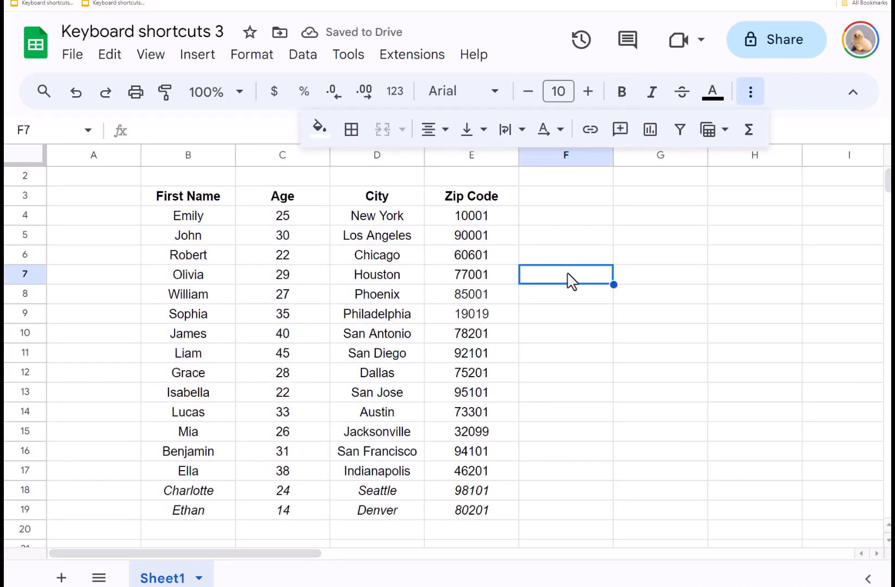
key(ctrl+f)
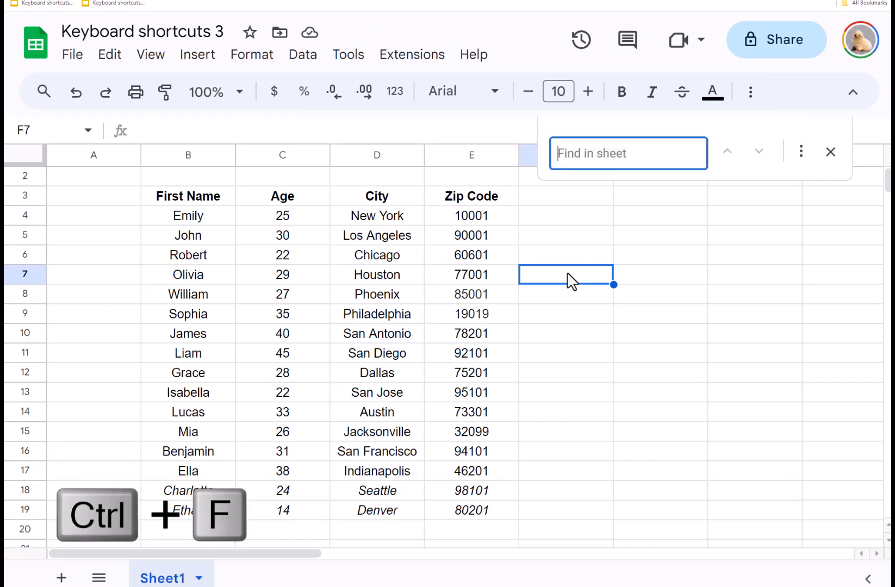
text(jh)
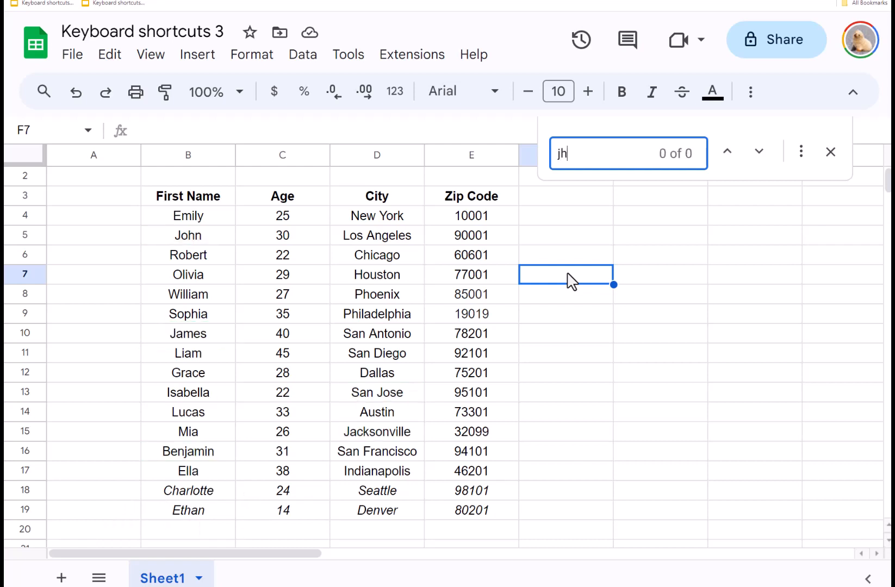
key(BackSpace)
text(ohn)
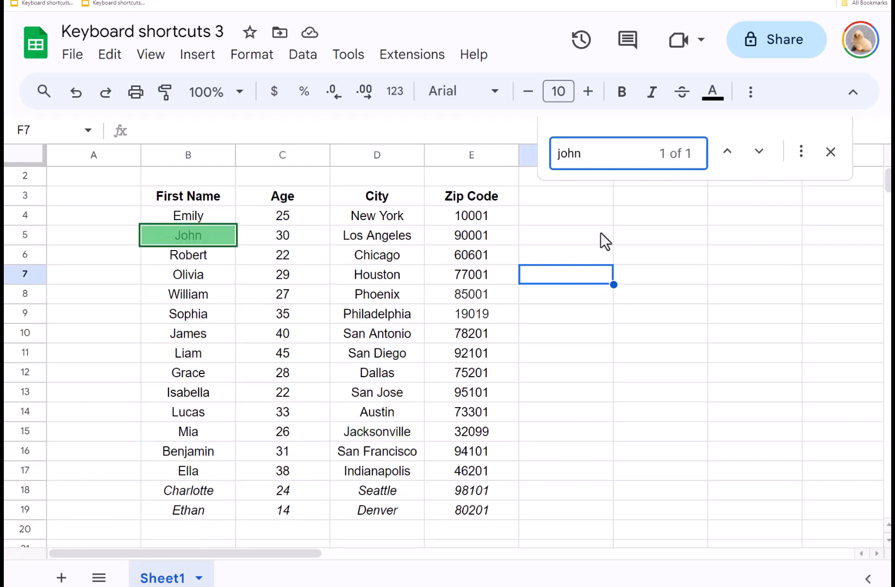
key(Escape)
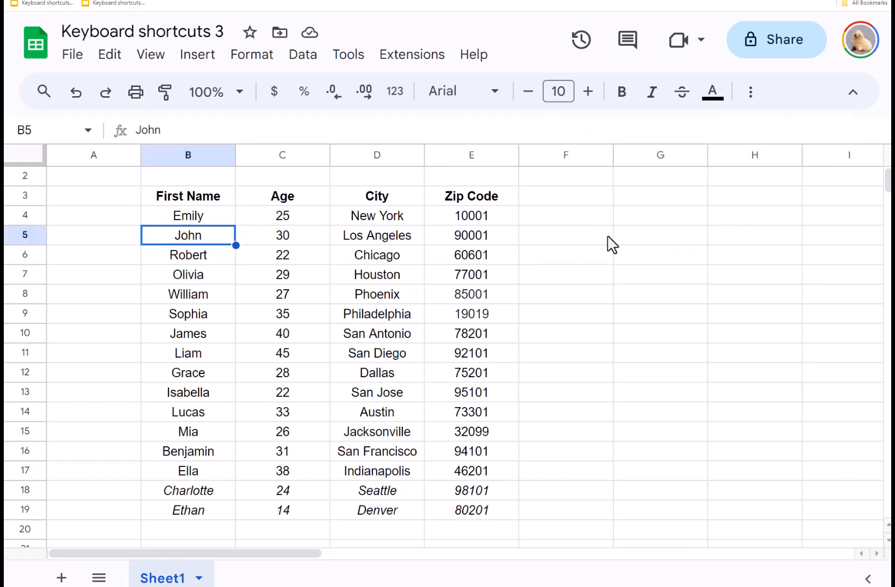
Replace all occurrences of the first name in cell B5 with another first name across all sheets, and close Find and replace
key(ctrl+h)
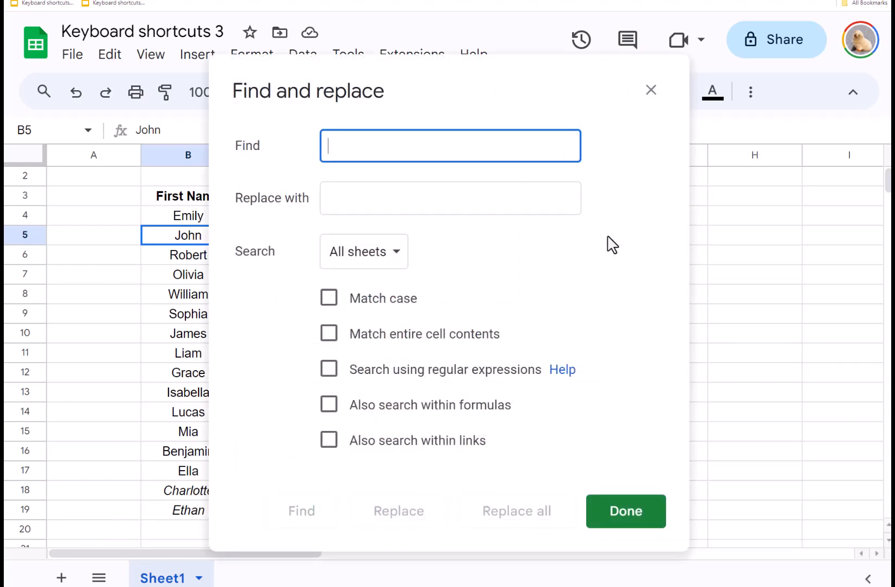
text(J)
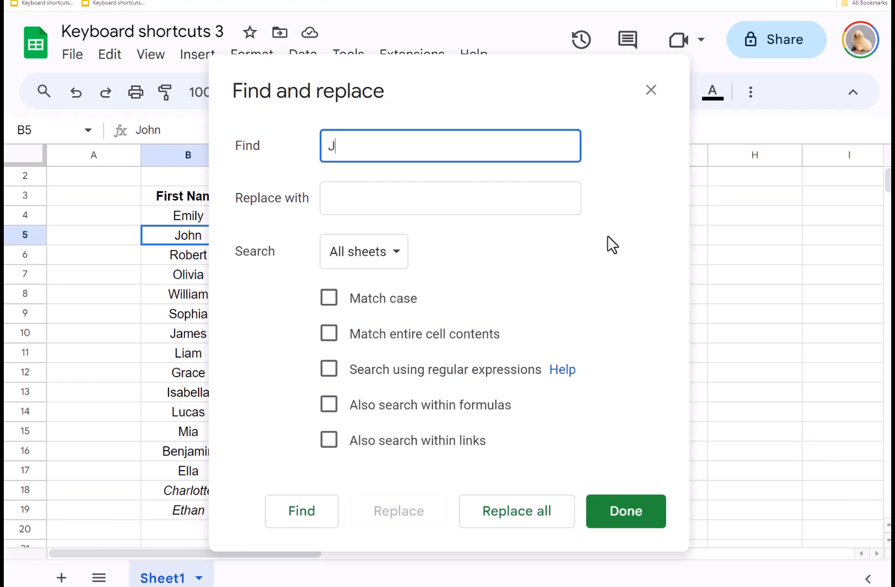
text(ohn)
key(Tab)
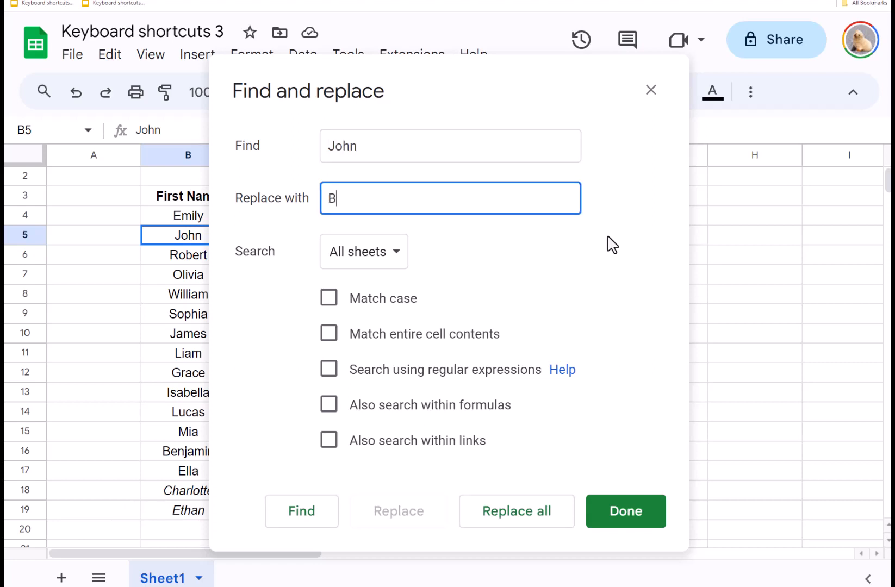
text(Bob)
click(538, 523)
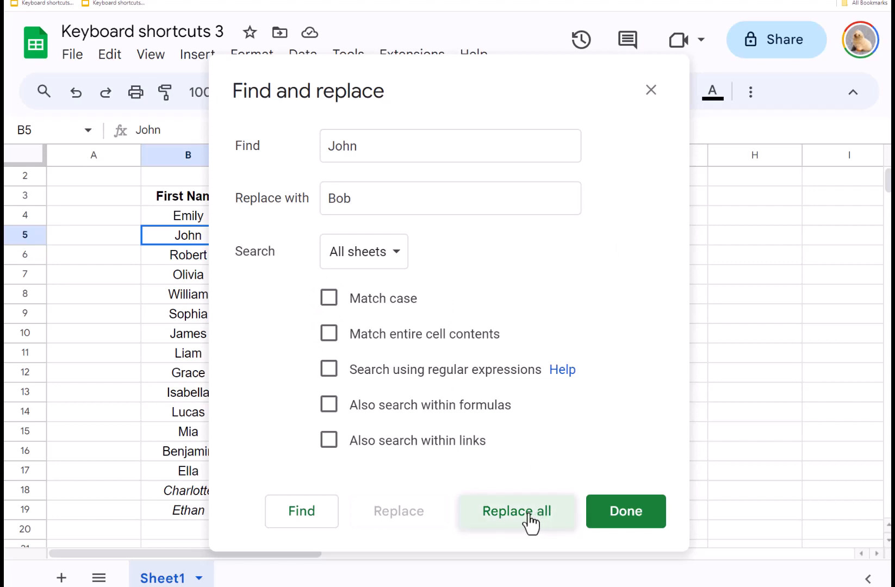
click(530, 523)
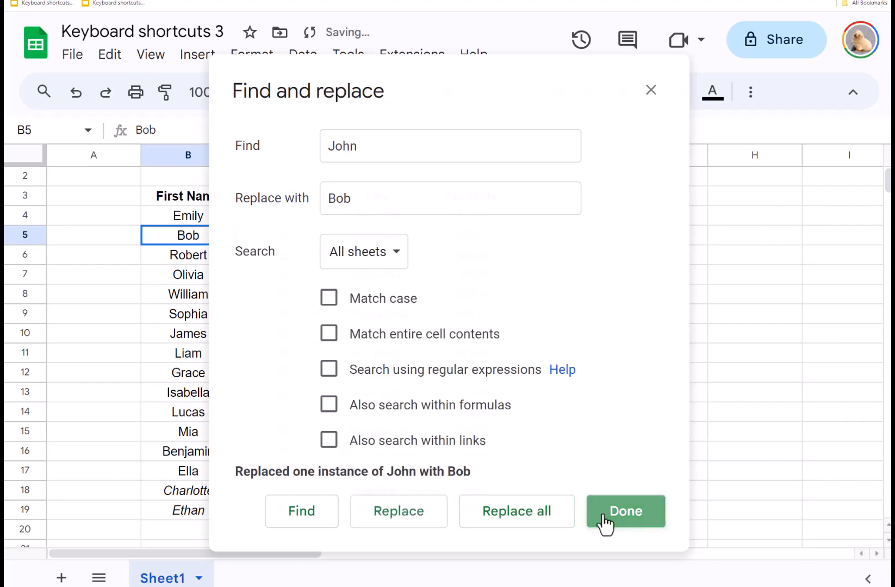
click(604, 524)
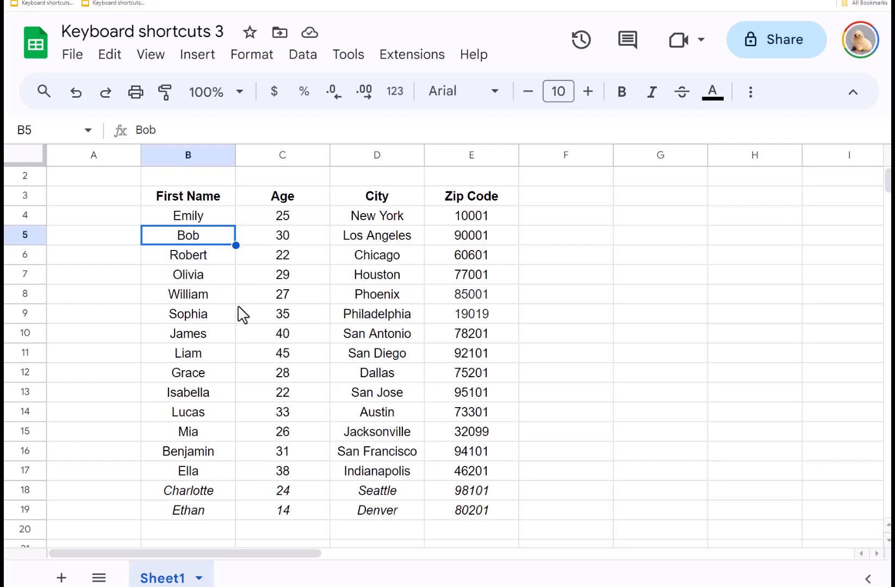
click(151, 63)
mouse_move(112, 61)
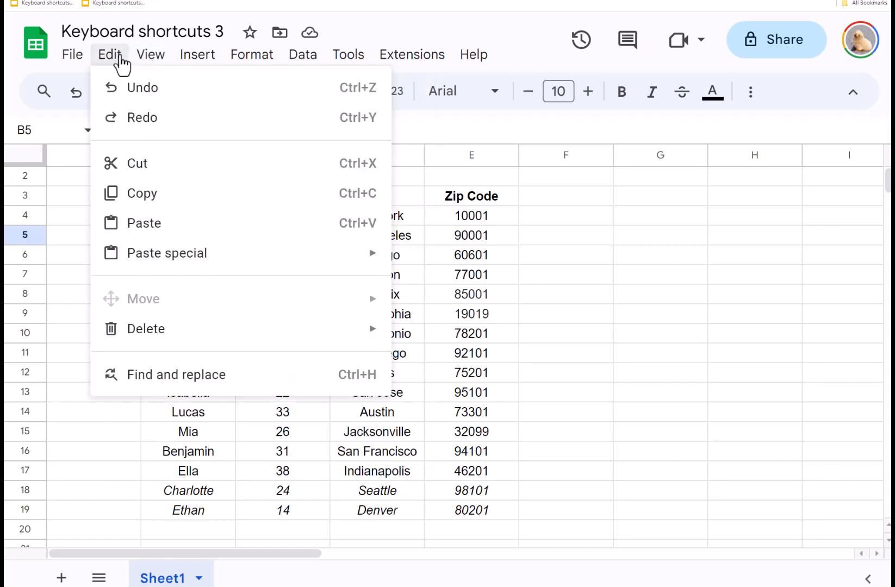
mouse_move(83, 61)
mouse_move(197, 67)
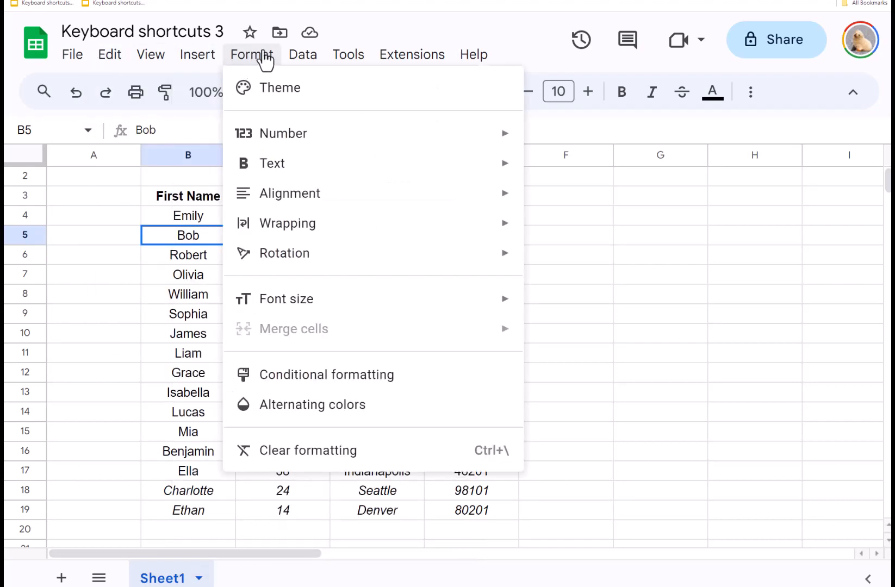
mouse_move(295, 60)
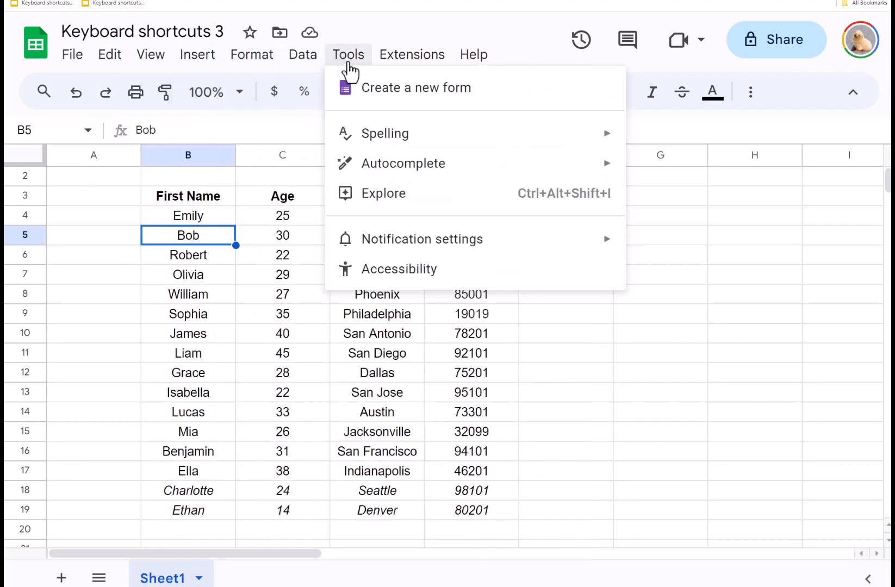
mouse_move(393, 66)
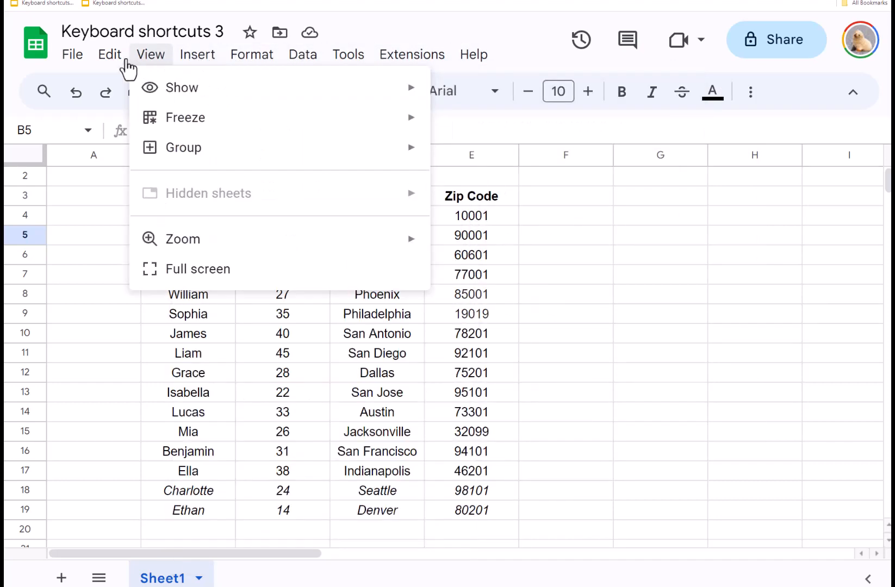
key(Escape)
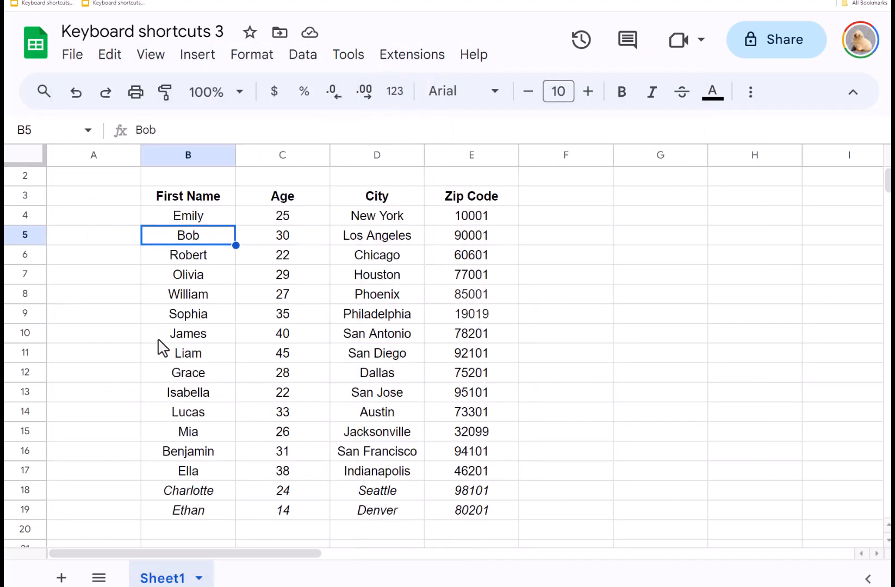